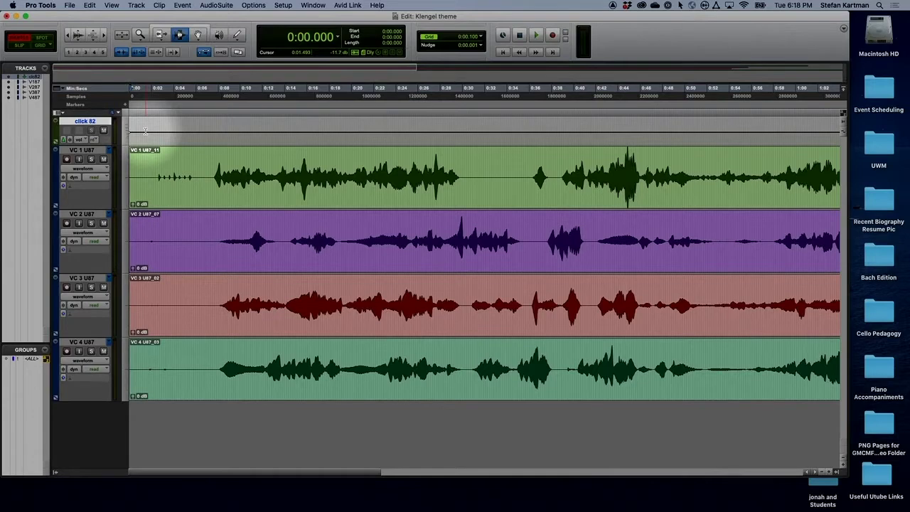
- Play the quartet with the click briefly muted, then draw a pink bracket by the opening Violoncello1 staff
{"action": "key", "text": "space"}
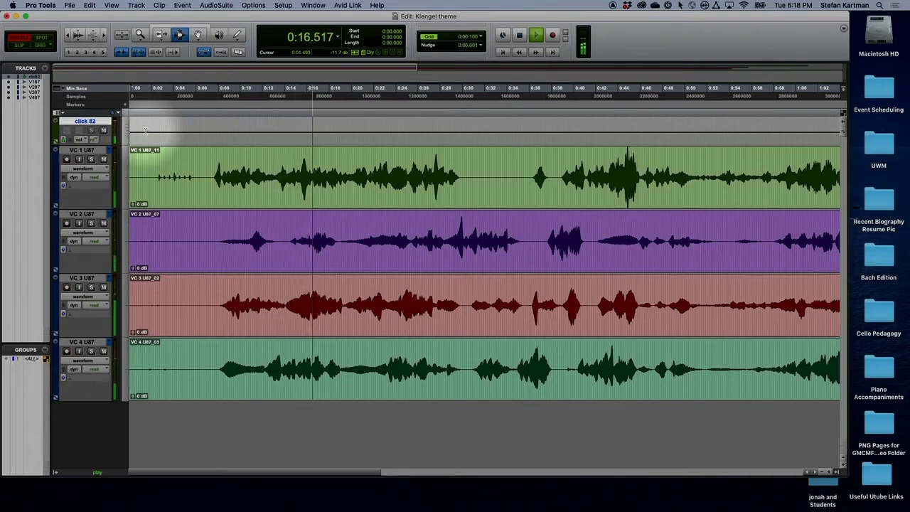
{"action": "left_click", "coordinate": [106, 130]}
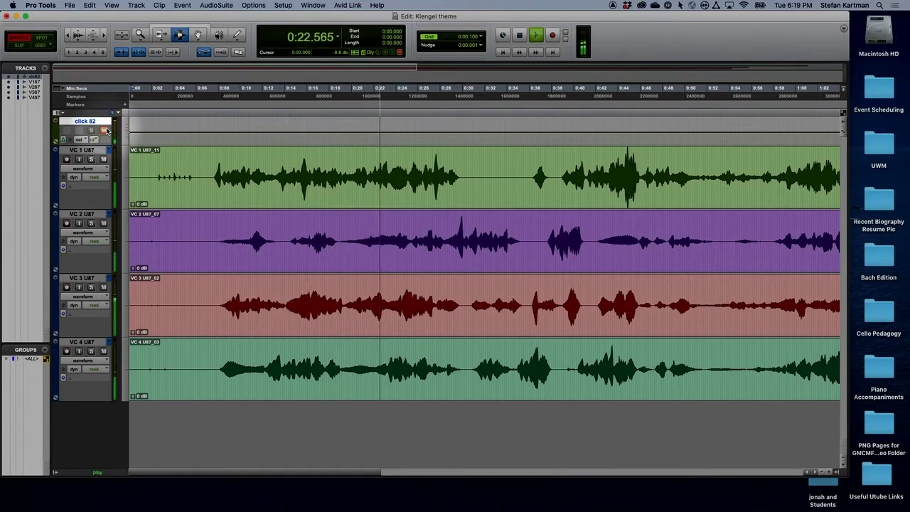
{"action": "key", "text": "space"}
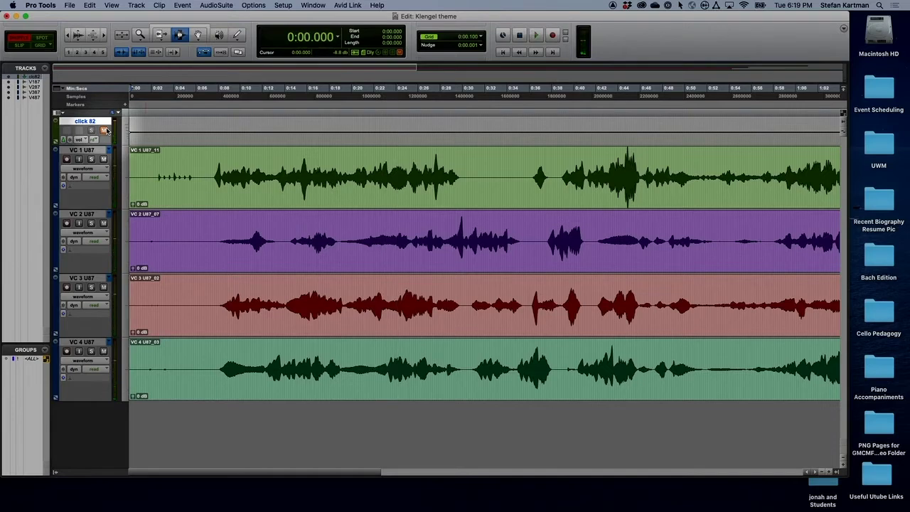
{"action": "left_click", "coordinate": [106, 130]}
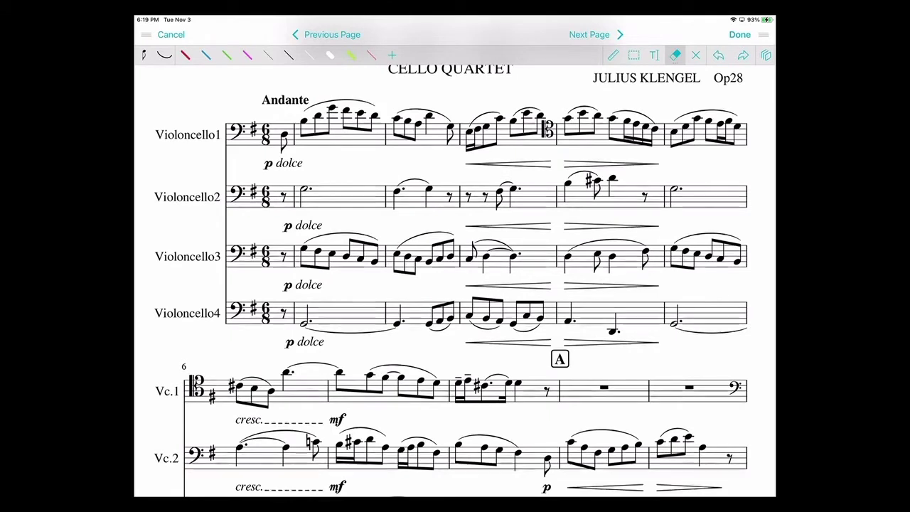
{"action": "left_click", "coordinate": [371, 55]}
{"action": "left_click_drag", "start_coordinate": [270, 95], "coordinate": [258, 155]}
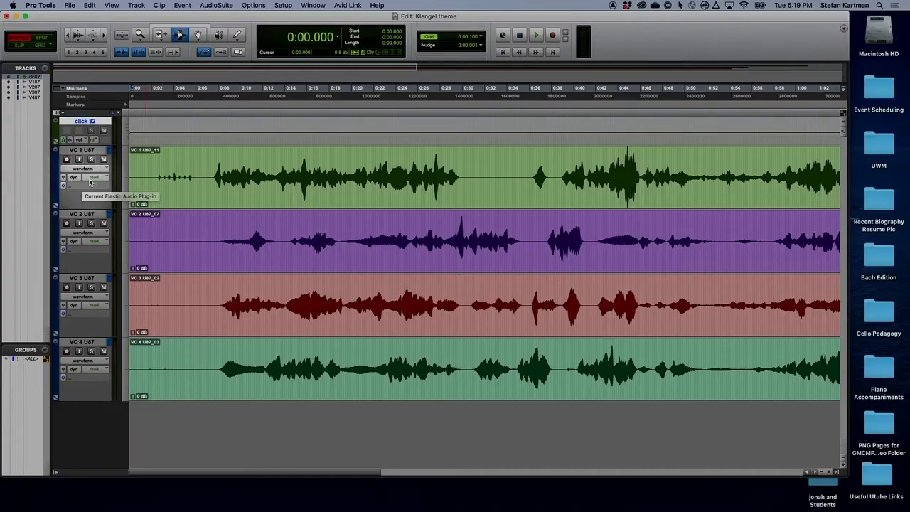
- Solo VC 1 and play it from 0:07.253
{"action": "left_click", "coordinate": [91, 162]}
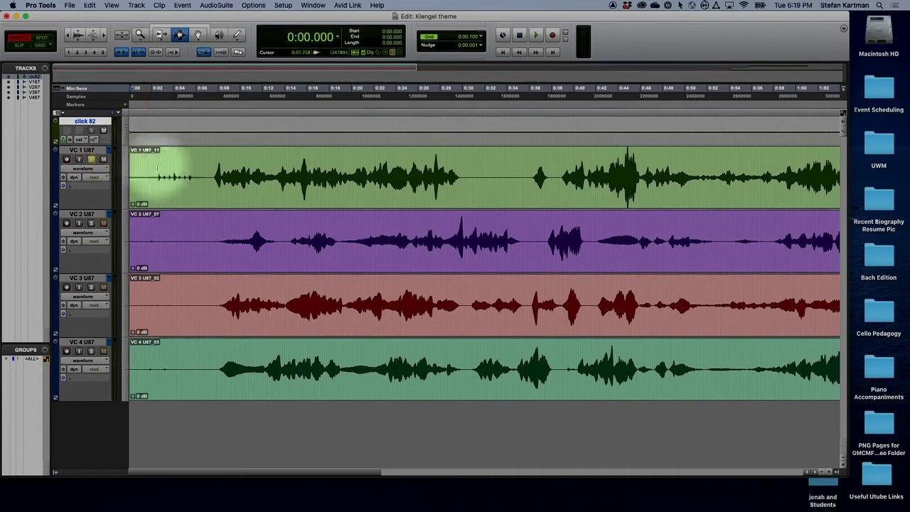
{"action": "left_click", "coordinate": [209, 177]}
{"action": "key", "text": "space"}
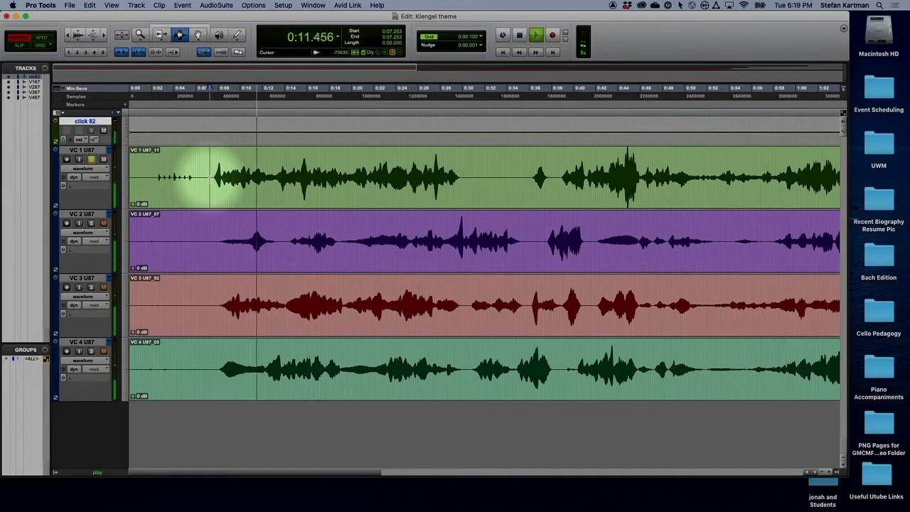
{"action": "key", "text": "space"}
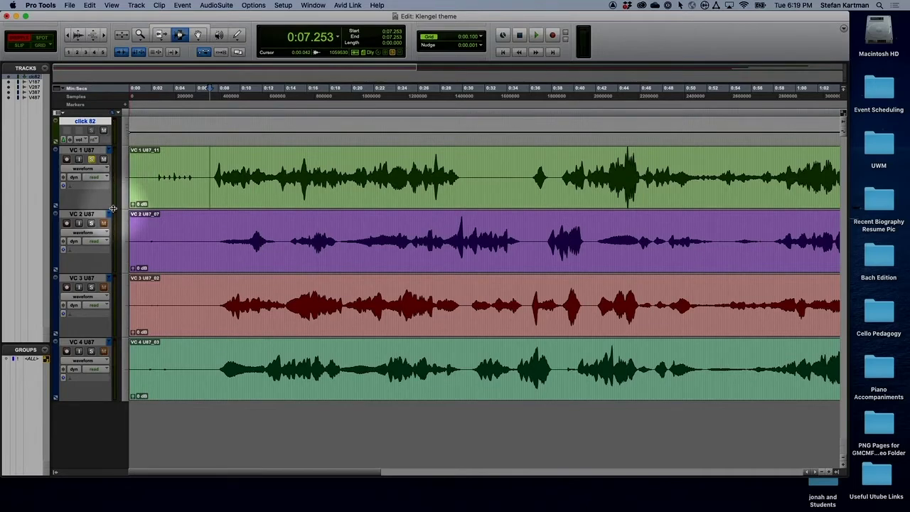
- Add VC 3 to the solo and play both cello tracks together
{"action": "left_click", "coordinate": [90, 288]}
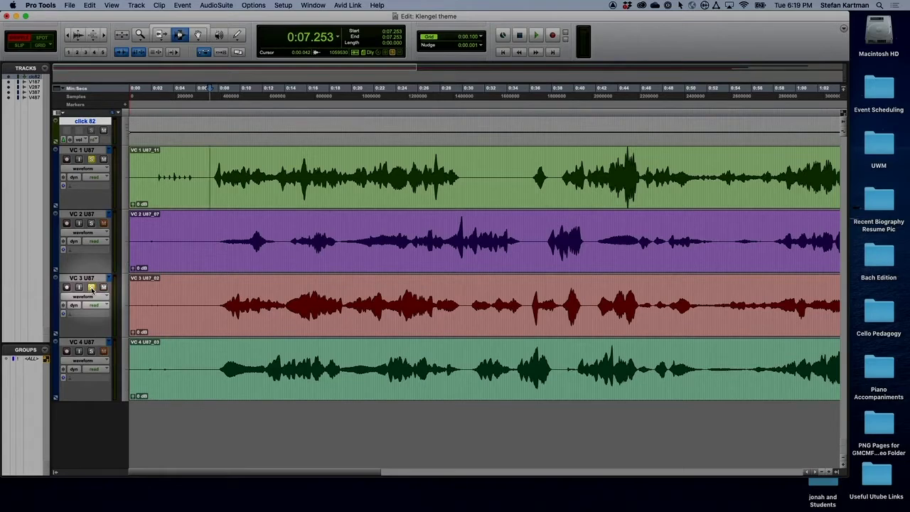
{"action": "key", "text": "space"}
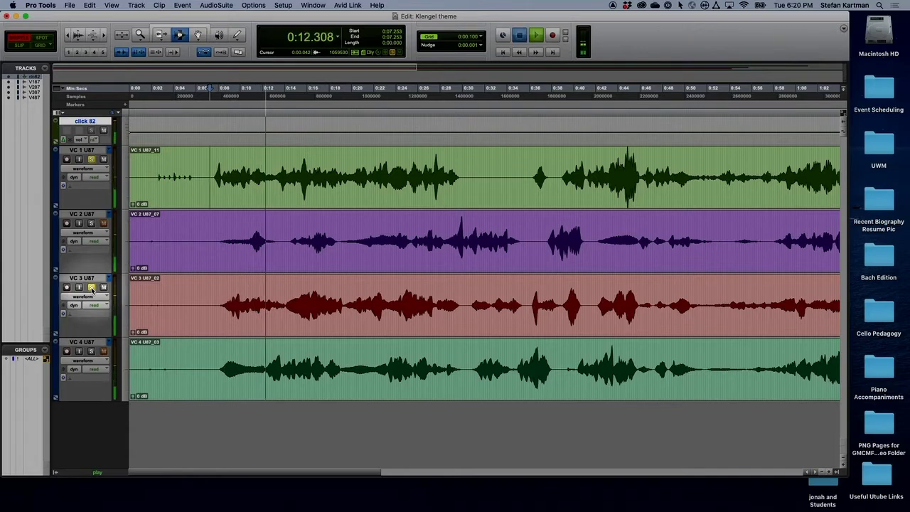
{"action": "key", "text": "space"}
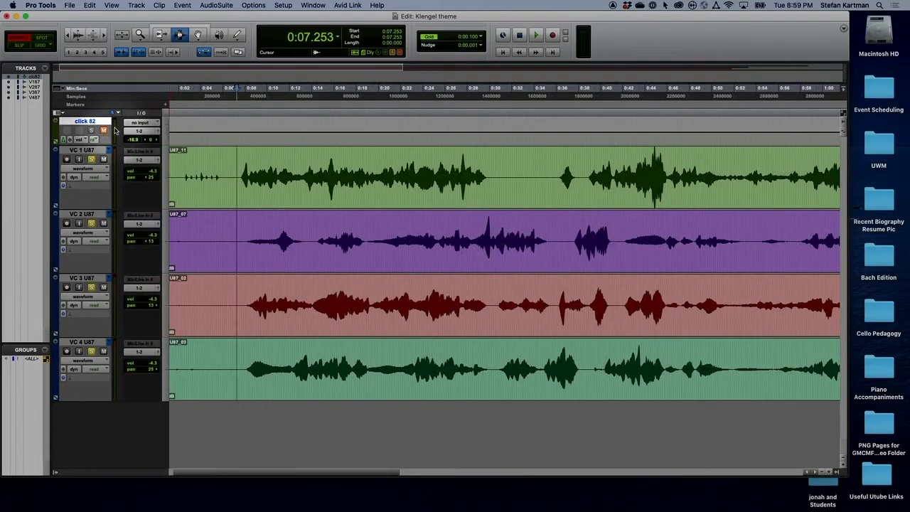
- Close the Klengel theme session, saving its changes
{"action": "left_click", "coordinate": [71, 5]}
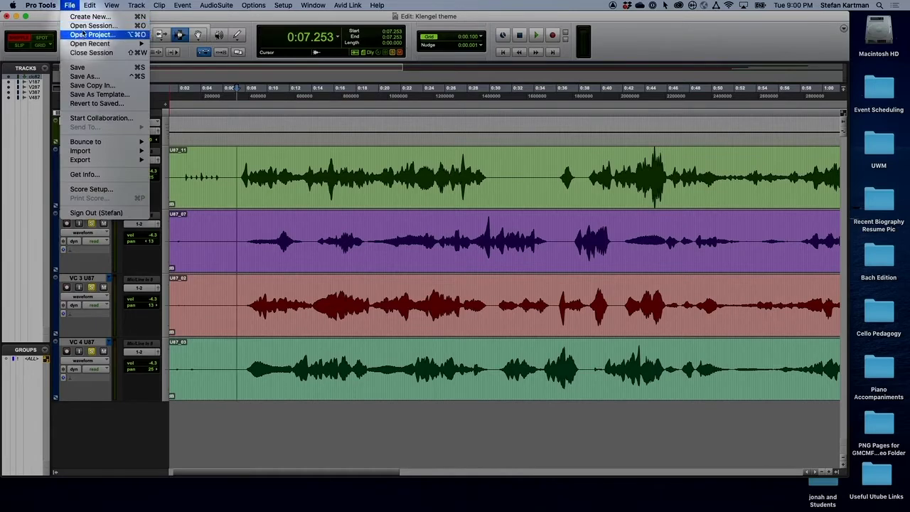
{"action": "left_click", "coordinate": [84, 52]}
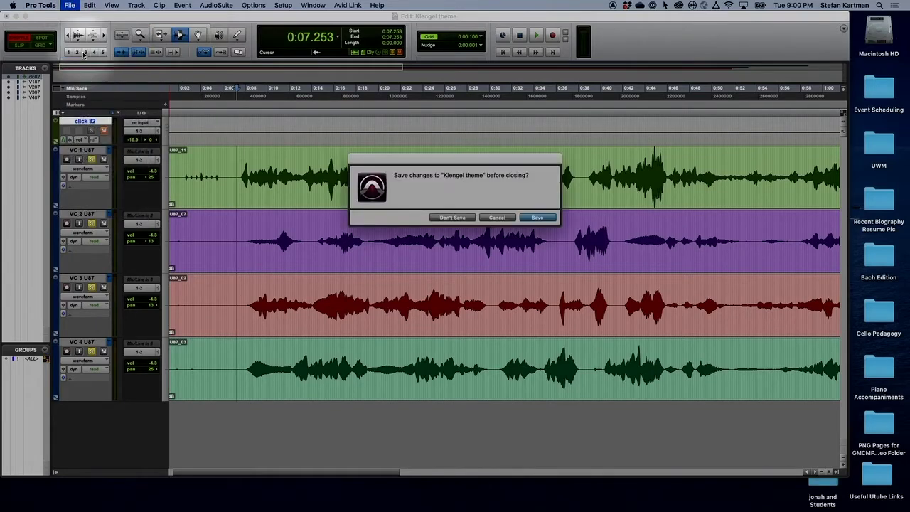
{"action": "left_click", "coordinate": [531, 219]}
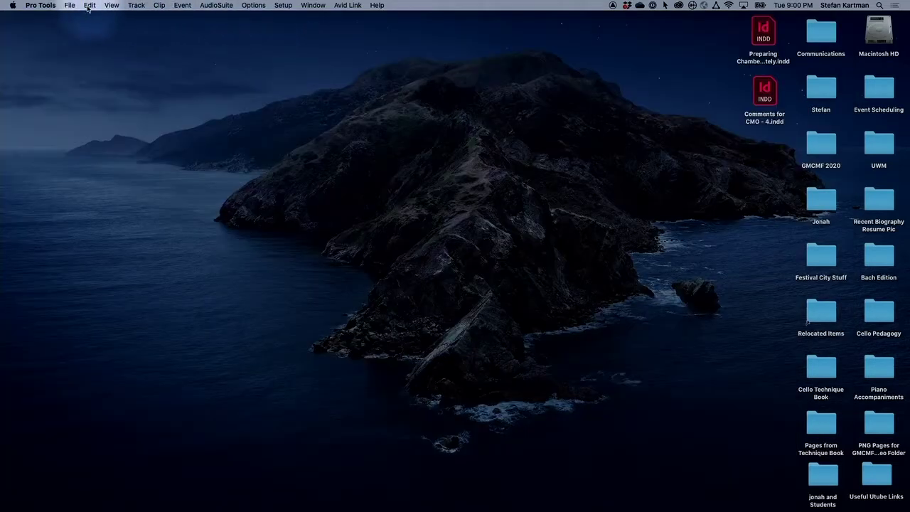
- Create a new session named Beethoven
{"action": "left_click", "coordinate": [69, 5]}
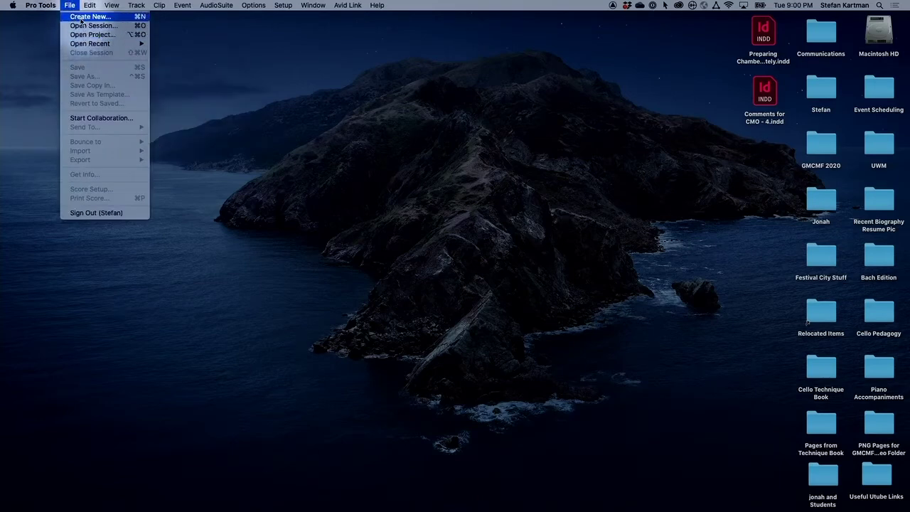
{"action": "left_click", "coordinate": [81, 17]}
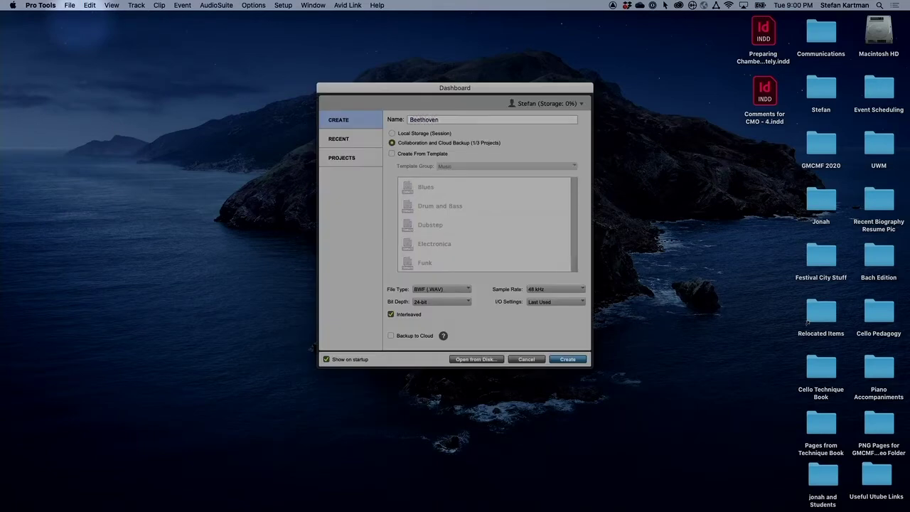
{"action": "left_click", "coordinate": [567, 361]}
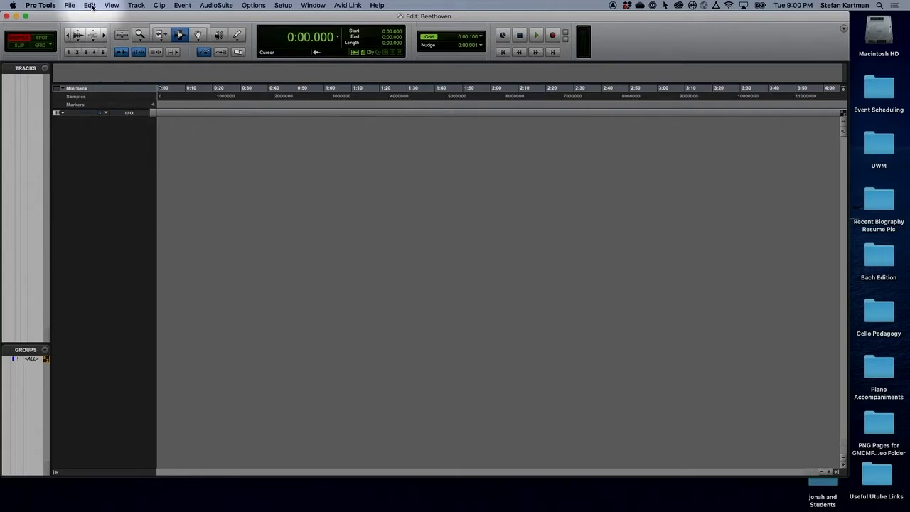
- Add a Click 1 track and one mono Audio 1 track, then make Audio 1 taller
{"action": "left_click", "coordinate": [136, 6]}
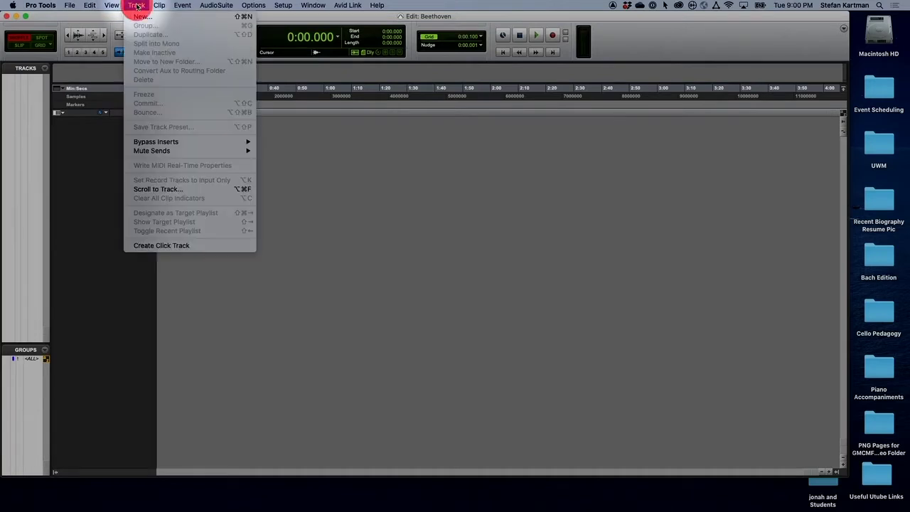
{"action": "left_click", "coordinate": [158, 246]}
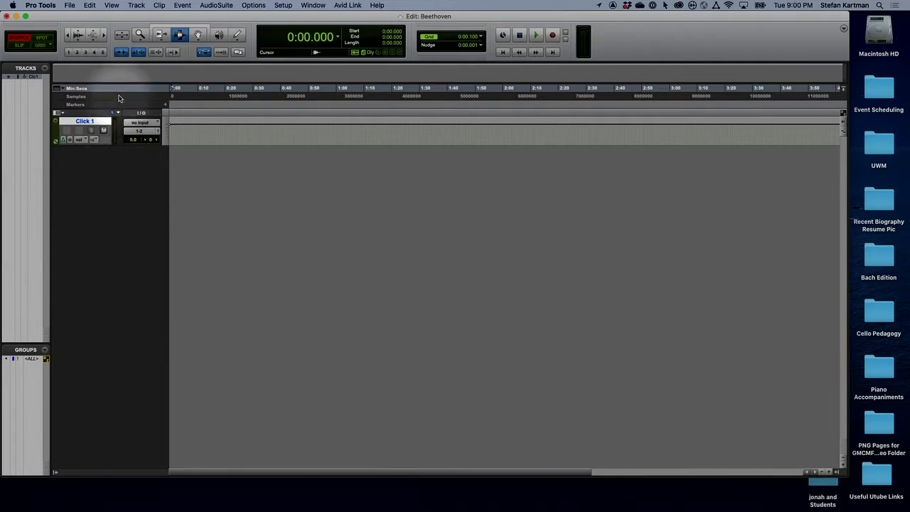
{"action": "left_click", "coordinate": [136, 6]}
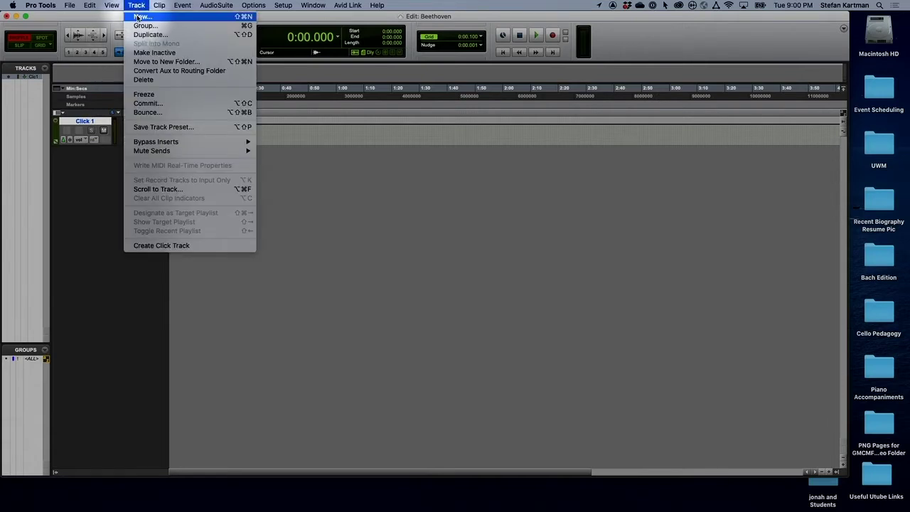
{"action": "left_click", "coordinate": [139, 17]}
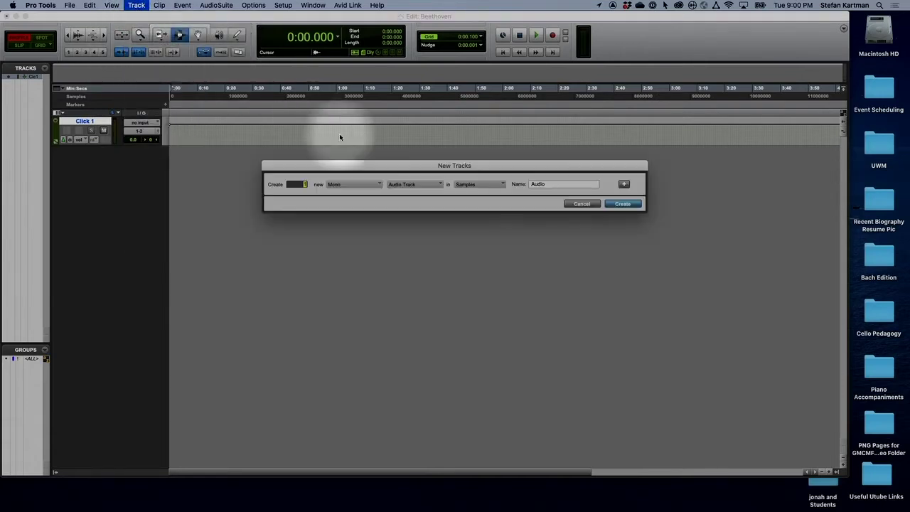
{"action": "left_click", "coordinate": [617, 204]}
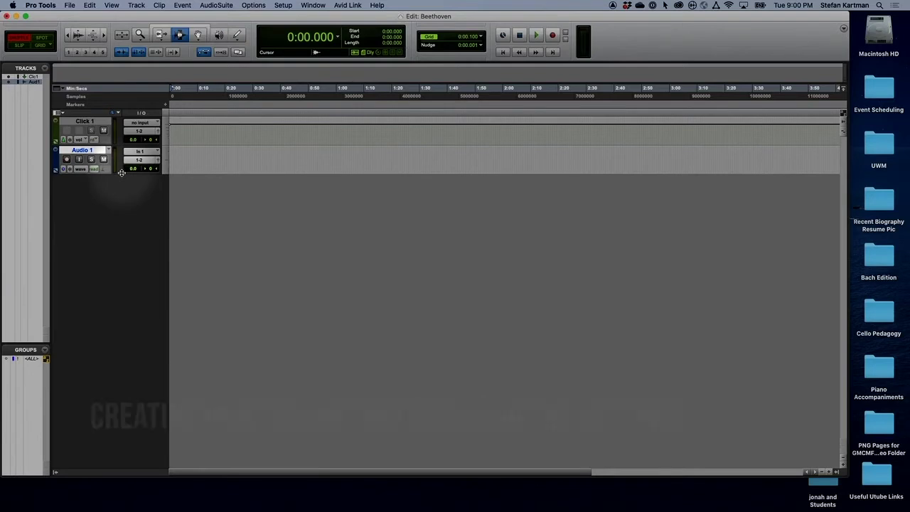
{"action": "left_click_drag", "start_coordinate": [123, 174], "coordinate": [129, 209]}
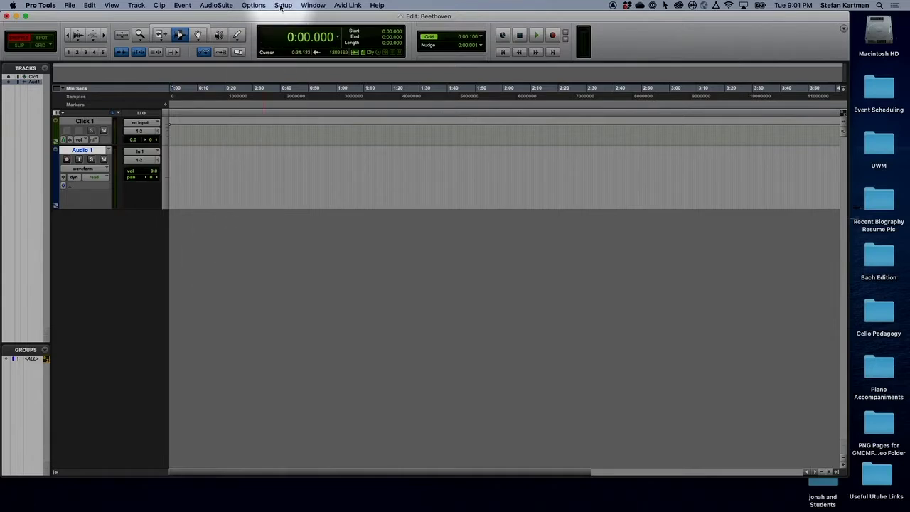
{"action": "left_click", "coordinate": [282, 7]}
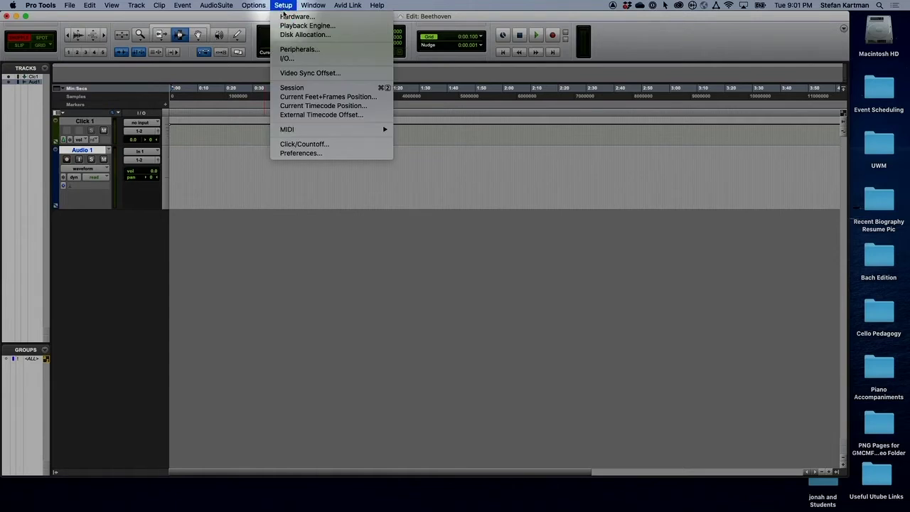
{"action": "left_click", "coordinate": [291, 26]}
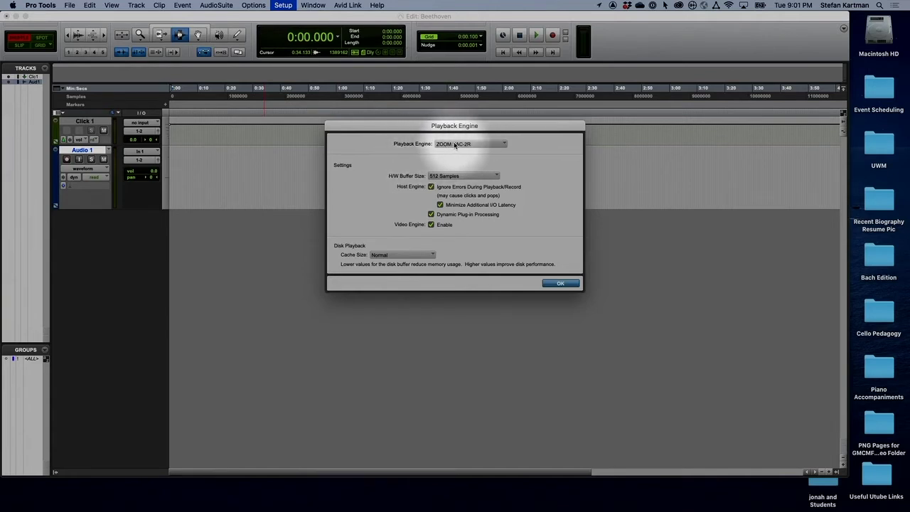
{"action": "left_click", "coordinate": [456, 145]}
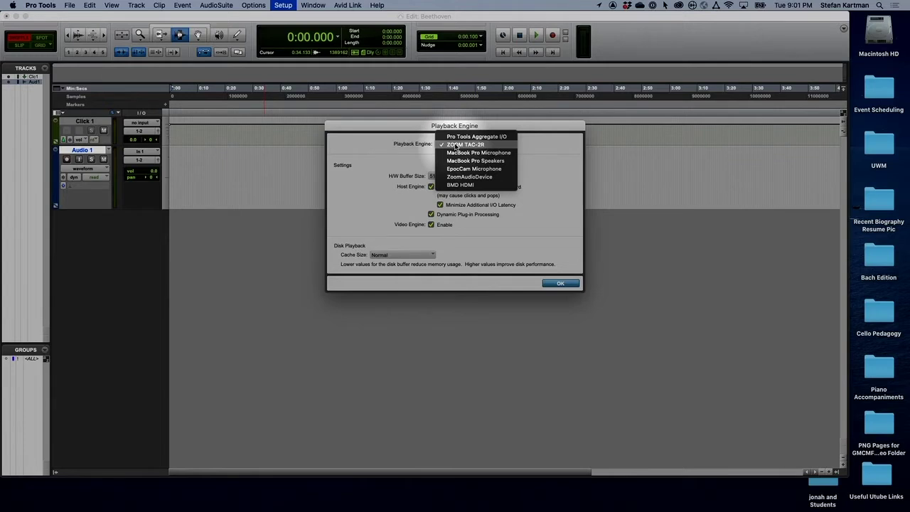
{"action": "left_click", "coordinate": [556, 285]}
{"action": "left_click", "coordinate": [555, 285]}
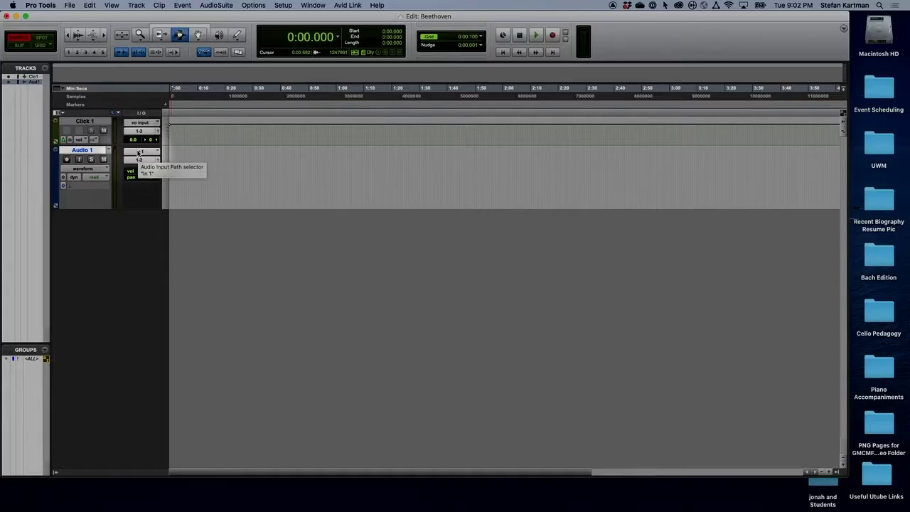
{"action": "left_click", "coordinate": [138, 153]}
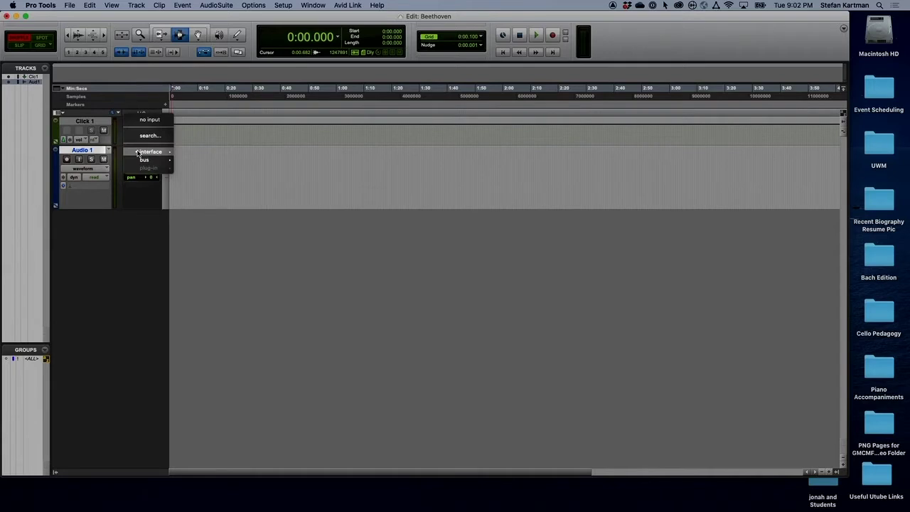
{"action": "mouse_move", "coordinate": [143, 152]}
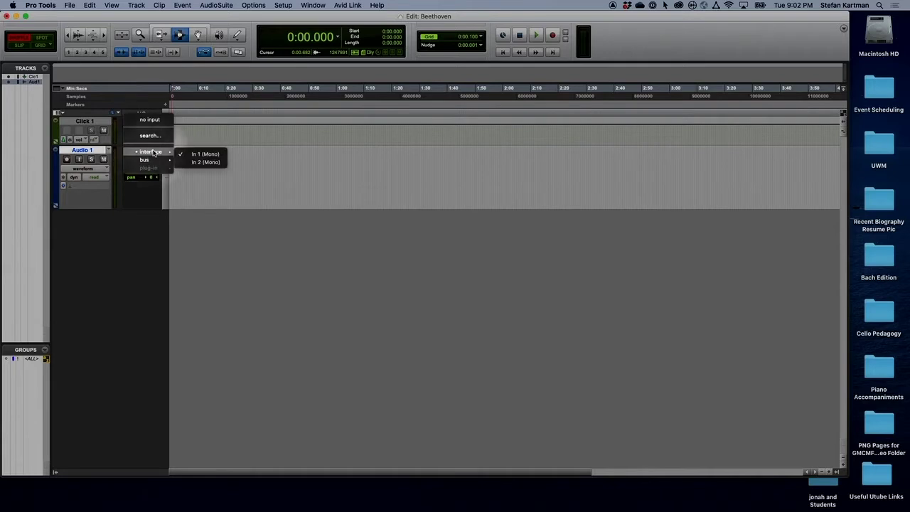
{"action": "left_click", "coordinate": [199, 155]}
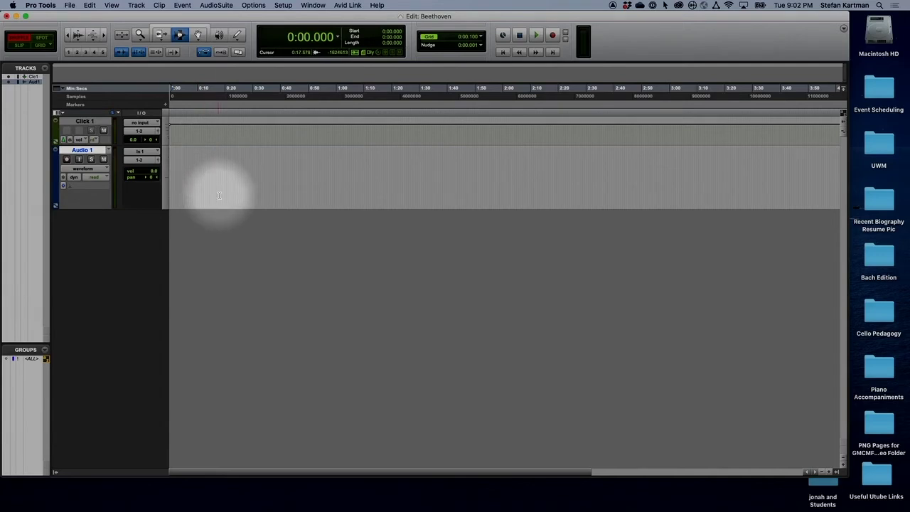
- Record-arm Audio 1 and show the Mix window
{"action": "left_click", "coordinate": [66, 160]}
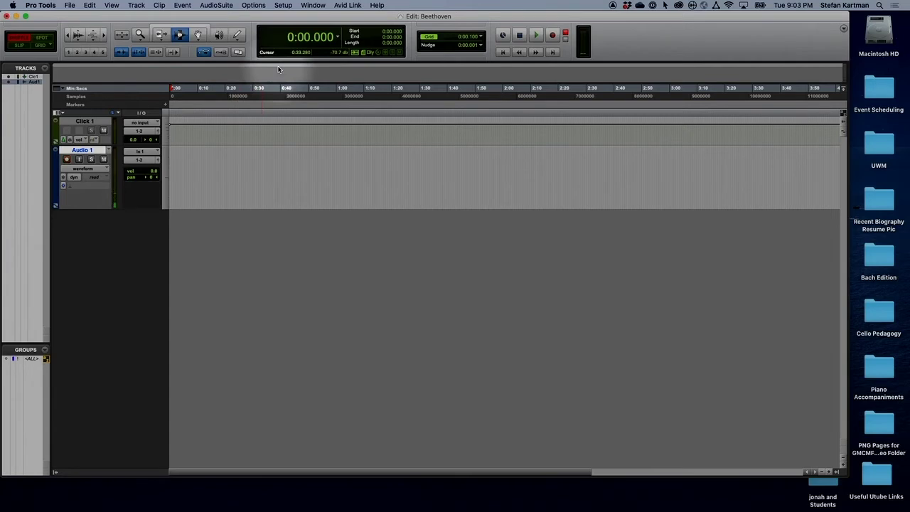
{"action": "left_click", "coordinate": [310, 5]}
{"action": "left_click", "coordinate": [313, 57]}
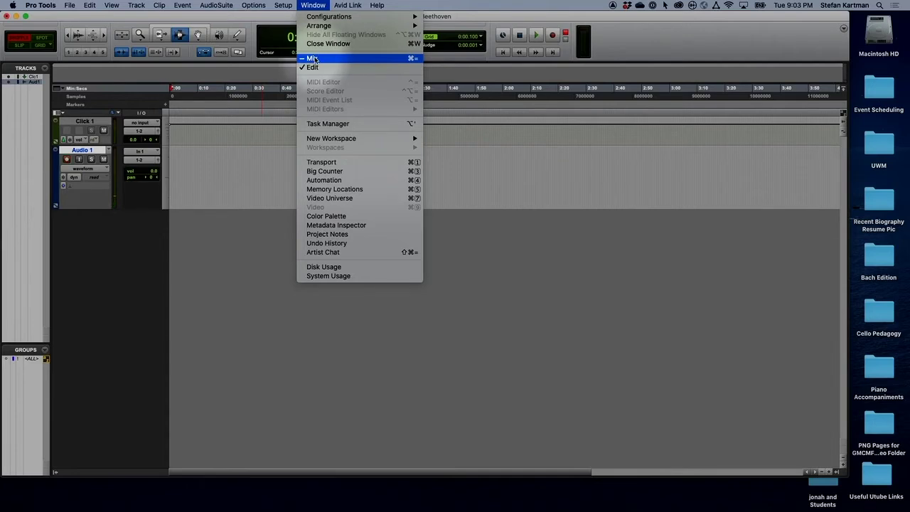
{"action": "left_click", "coordinate": [313, 59]}
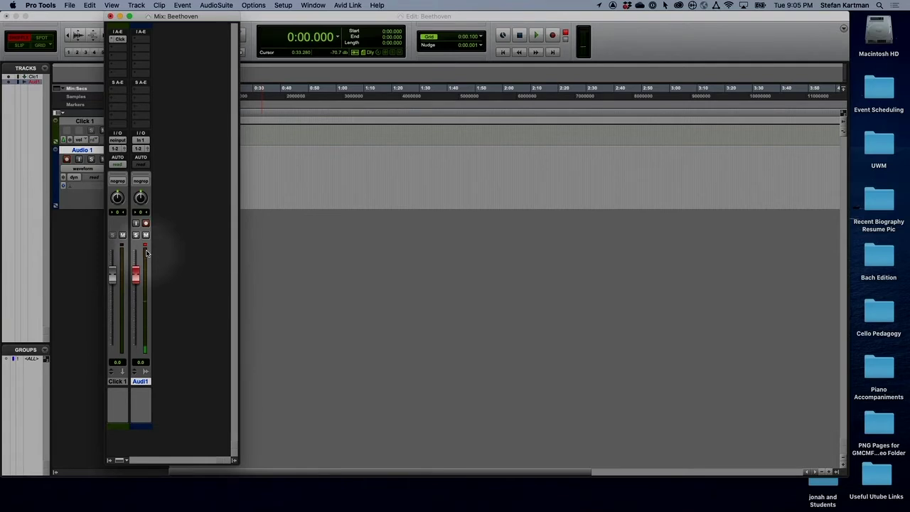
{"action": "left_click", "coordinate": [145, 248]}
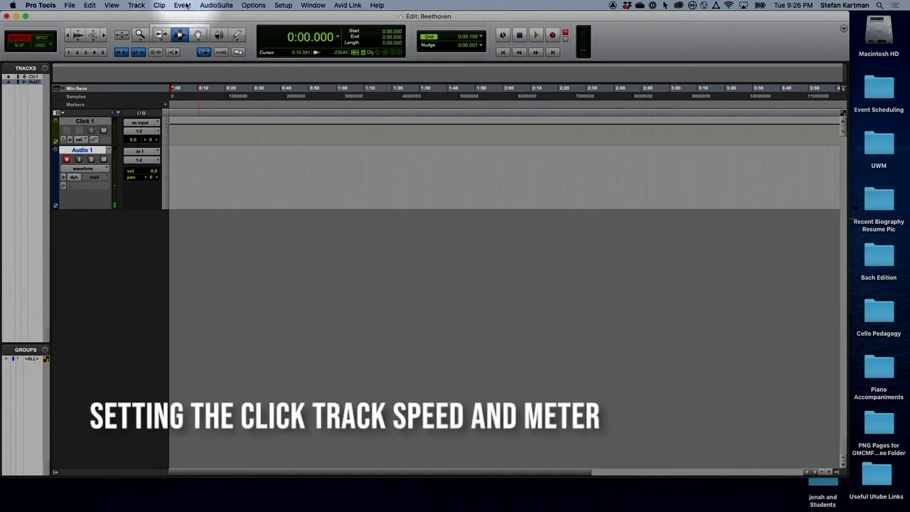
- Open the Change Meter and Constant Tempo settings from the Event menu
{"action": "left_click", "coordinate": [183, 6]}
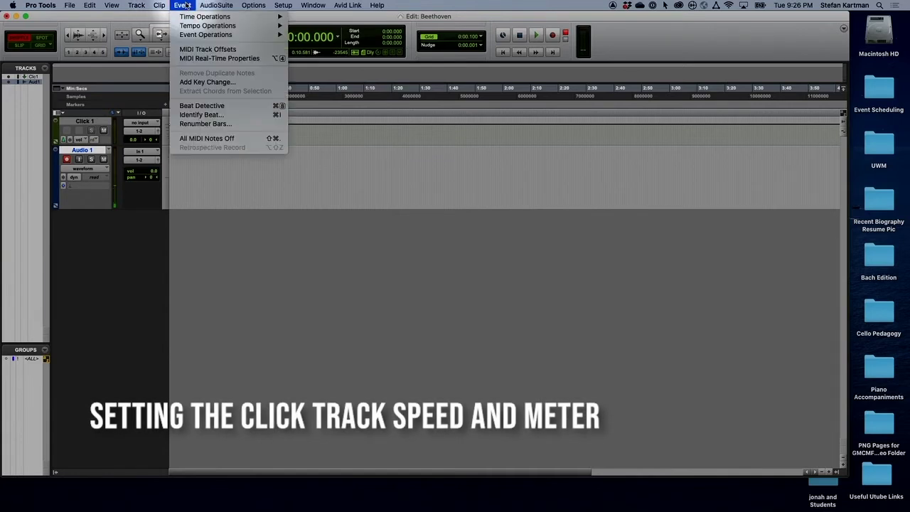
{"action": "mouse_move", "coordinate": [192, 16]}
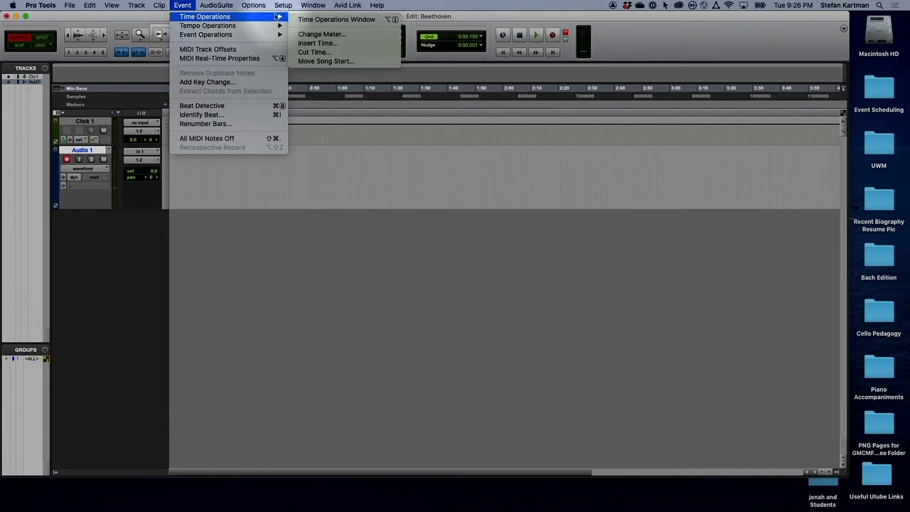
{"action": "left_click", "coordinate": [317, 19]}
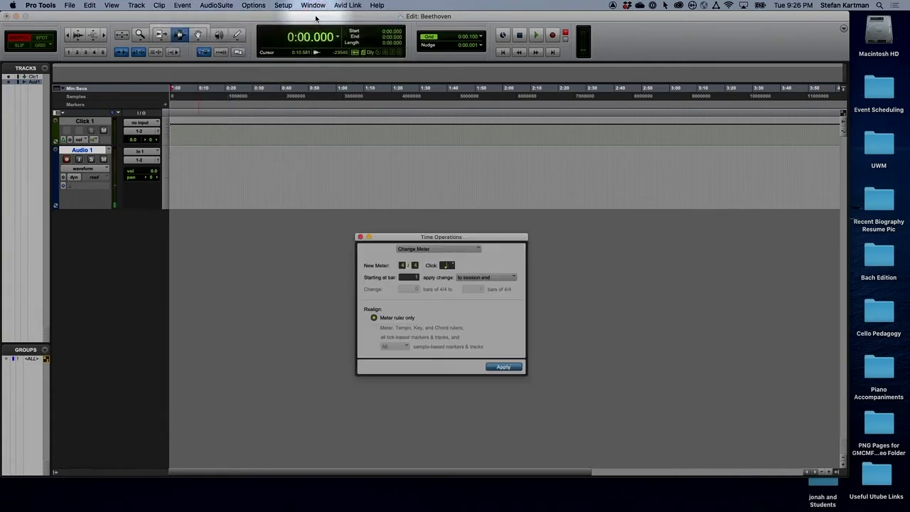
{"action": "left_click", "coordinate": [183, 5]}
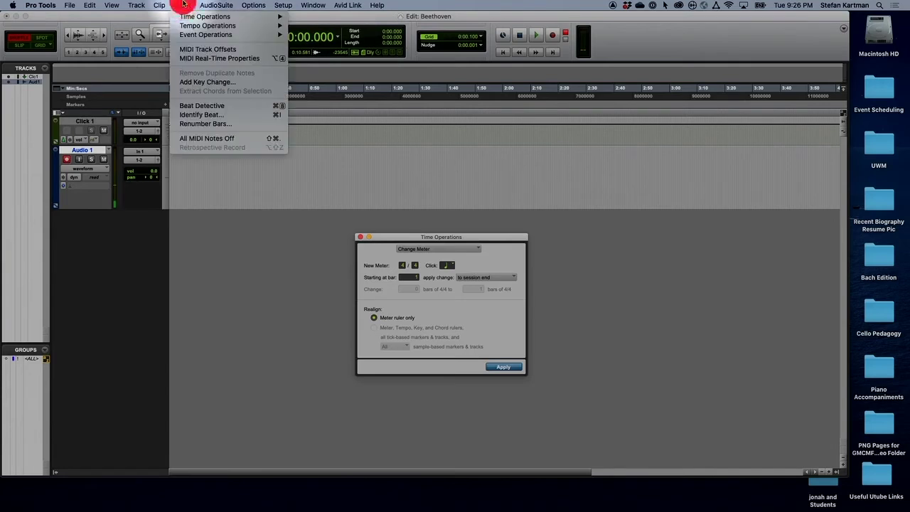
{"action": "mouse_move", "coordinate": [192, 27]}
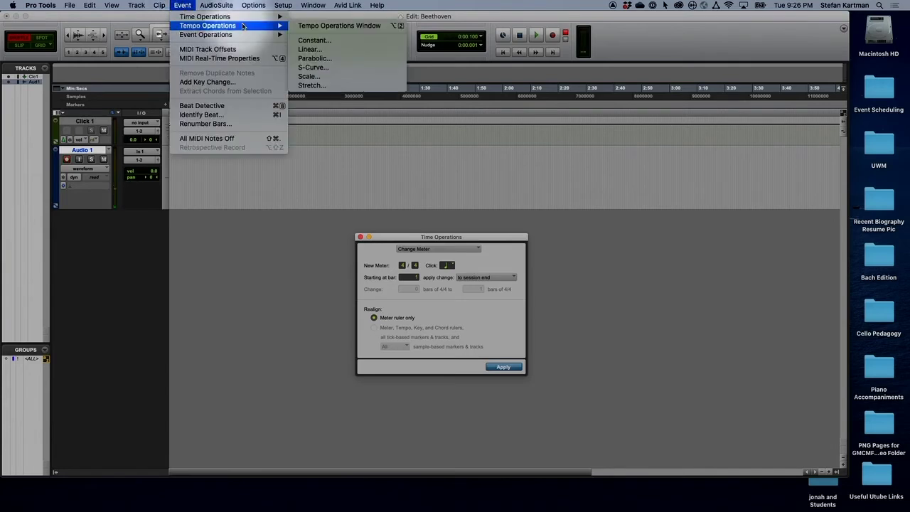
{"action": "left_click", "coordinate": [306, 27]}
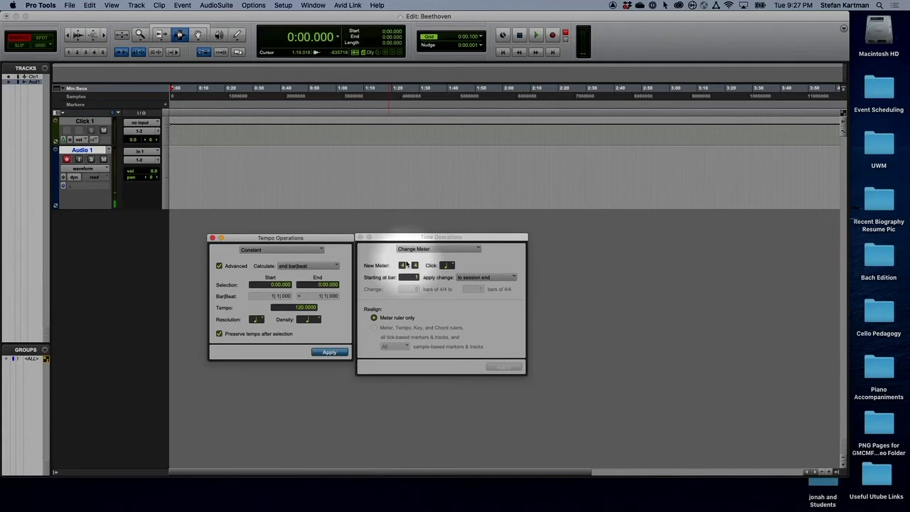
- Set the new meter to 3/8 with a 1/8-note click and apply it
{"action": "left_click", "coordinate": [403, 265]}
{"action": "type", "text": "3"}
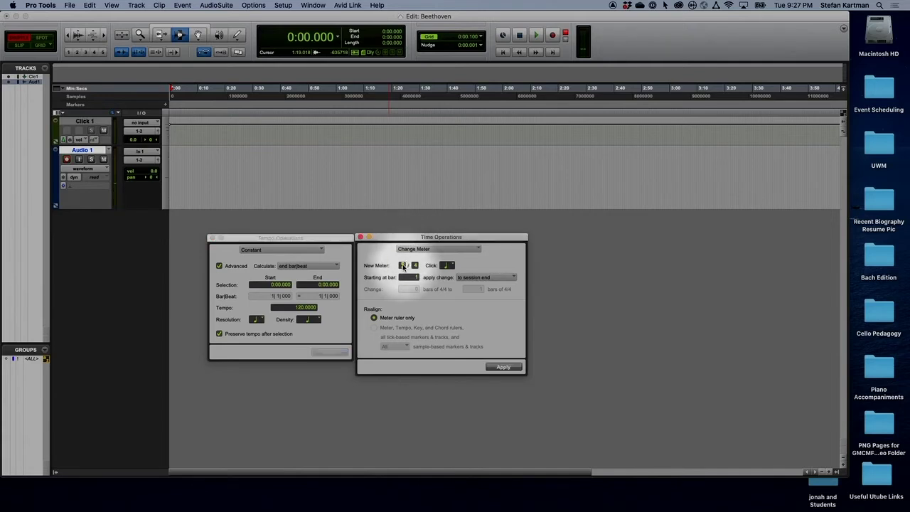
{"action": "key", "text": "Tab"}
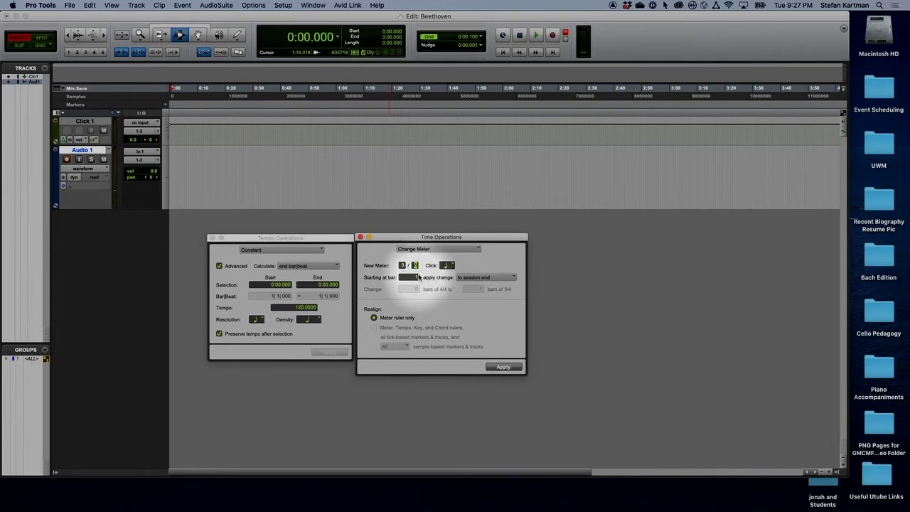
{"action": "type", "text": "8"}
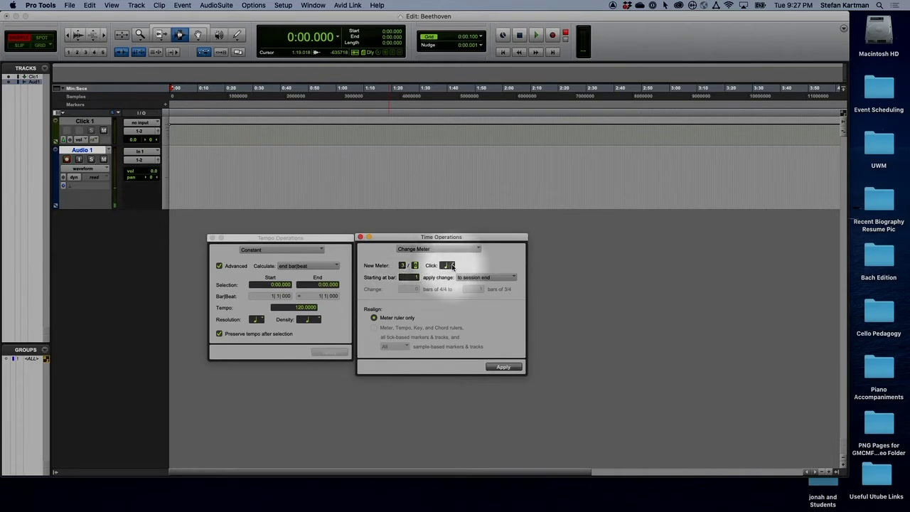
{"action": "left_click", "coordinate": [447, 265]}
{"action": "left_click", "coordinate": [462, 273]}
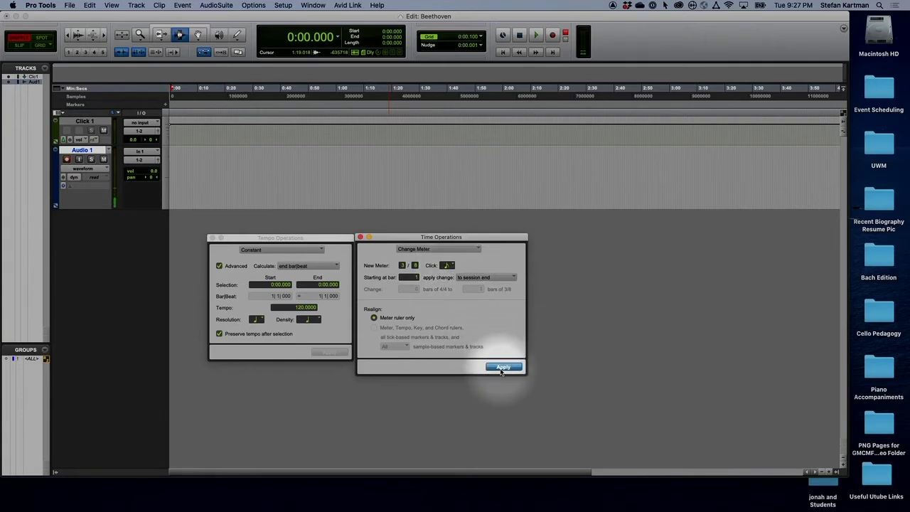
{"action": "left_click", "coordinate": [502, 368]}
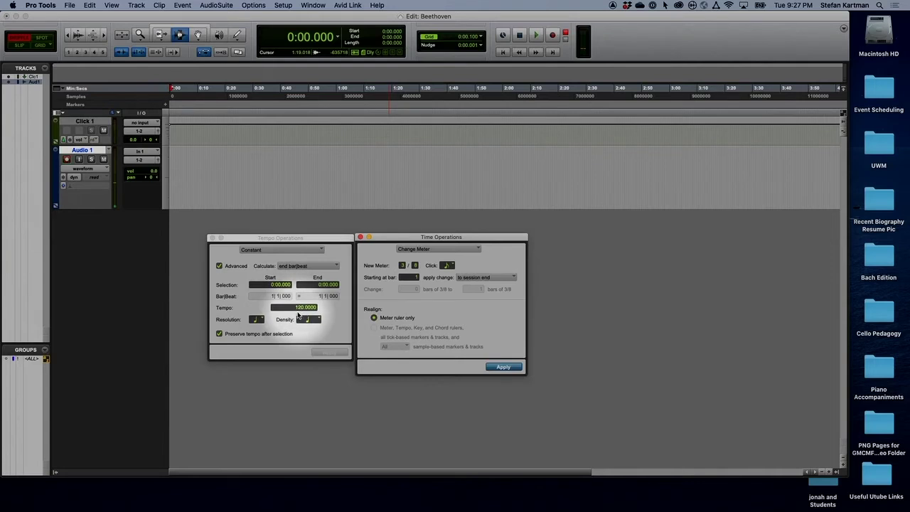
- Apply a constant tempo of 86 with 1/8-note resolution and density
{"action": "left_click", "coordinate": [299, 310]}
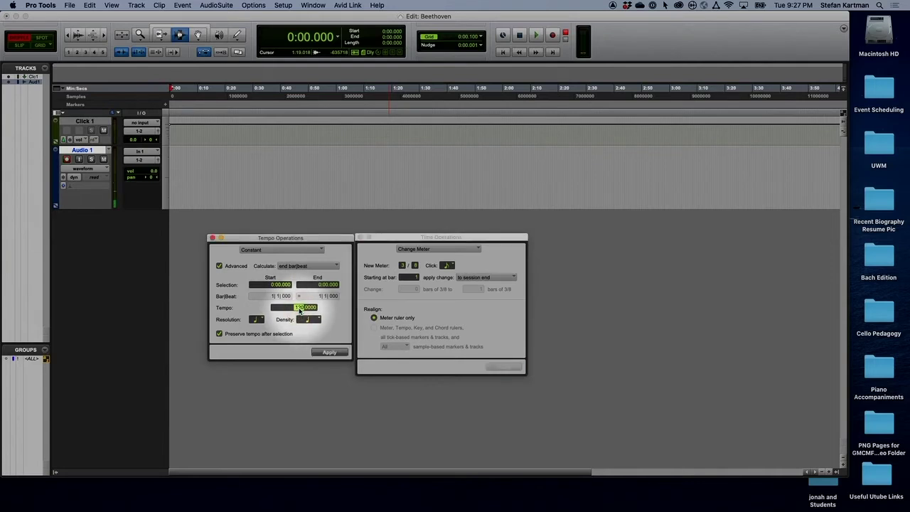
{"action": "type", "text": "60"}
{"action": "left_click", "coordinate": [260, 321]}
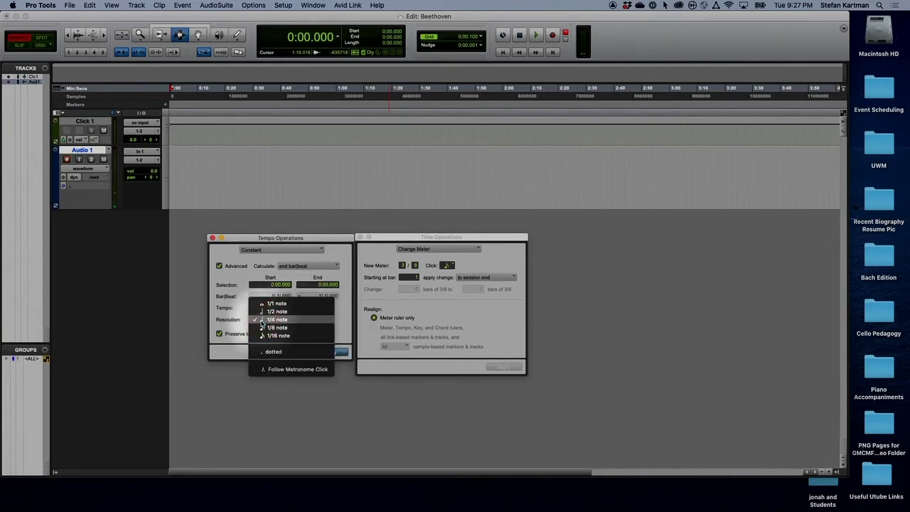
{"action": "left_click", "coordinate": [263, 328]}
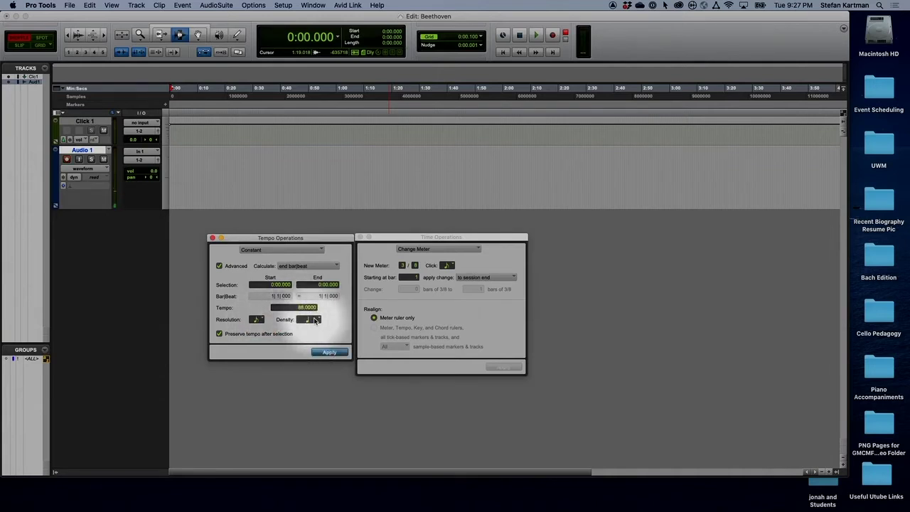
{"action": "left_click", "coordinate": [319, 321]}
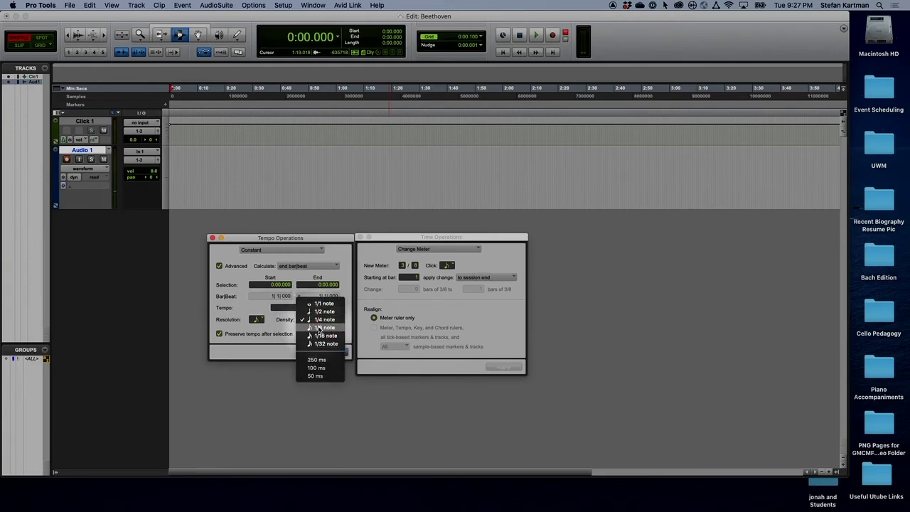
{"action": "left_click", "coordinate": [328, 340]}
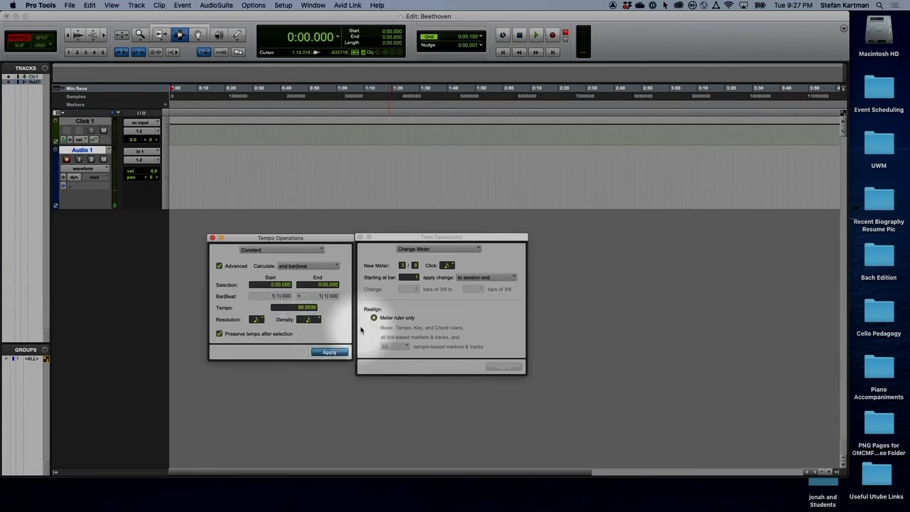
{"action": "left_click", "coordinate": [329, 352]}
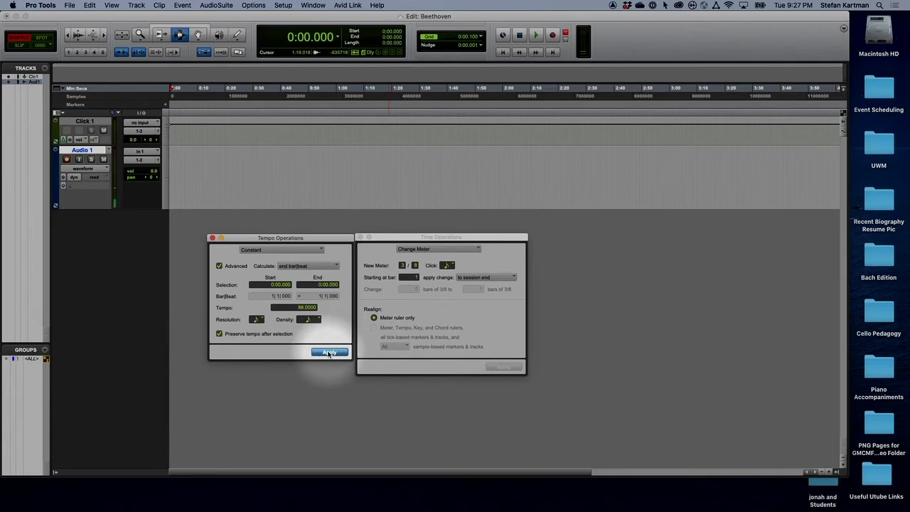
- Play and stop the session to hear the new click, then close the tempo settings
{"action": "key", "text": "space"}
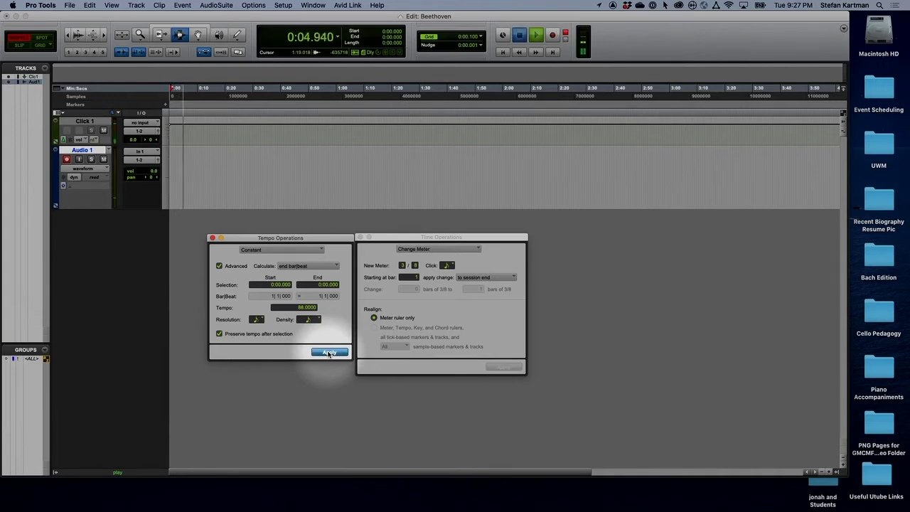
{"action": "key", "text": "space"}
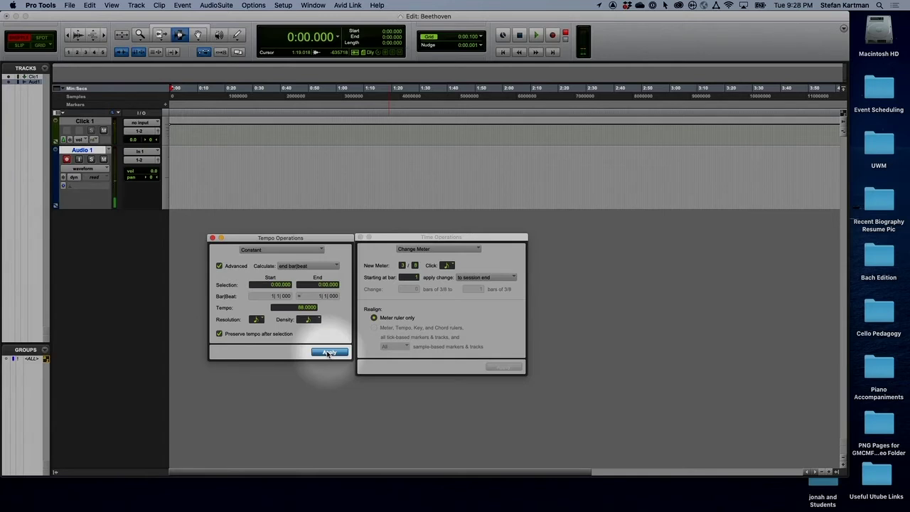
{"action": "left_click", "coordinate": [214, 243]}
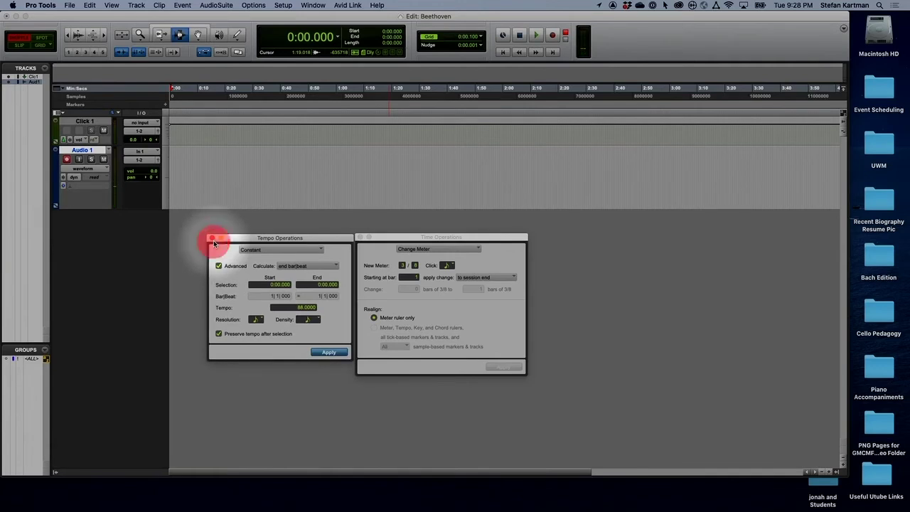
- Dismiss the tempo and meter windows and return Audio 1's insertion point to the session start
{"action": "left_click", "coordinate": [212, 240]}
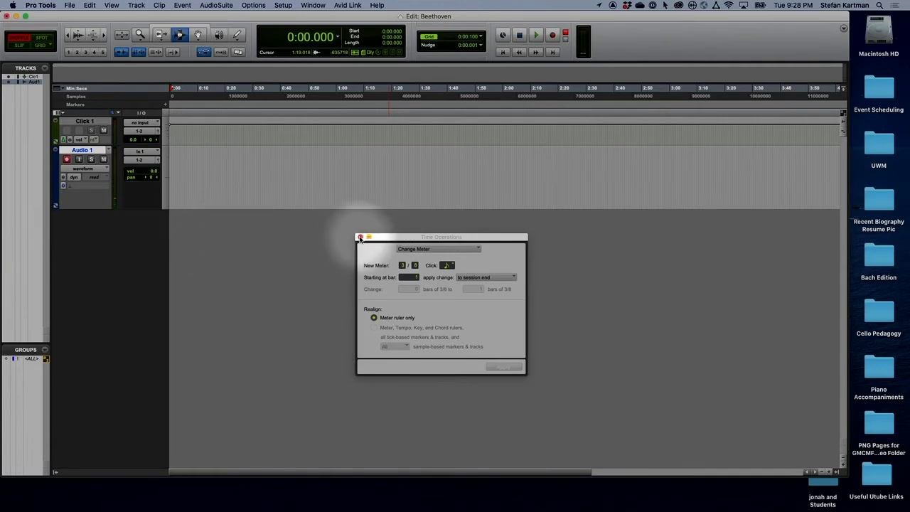
{"action": "left_click", "coordinate": [359, 237]}
{"action": "left_click", "coordinate": [236, 185]}
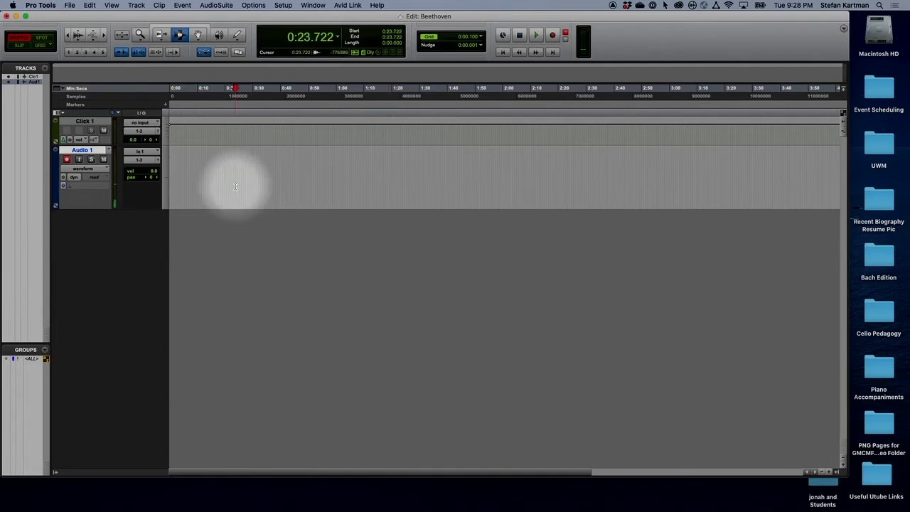
{"action": "left_click", "coordinate": [173, 178]}
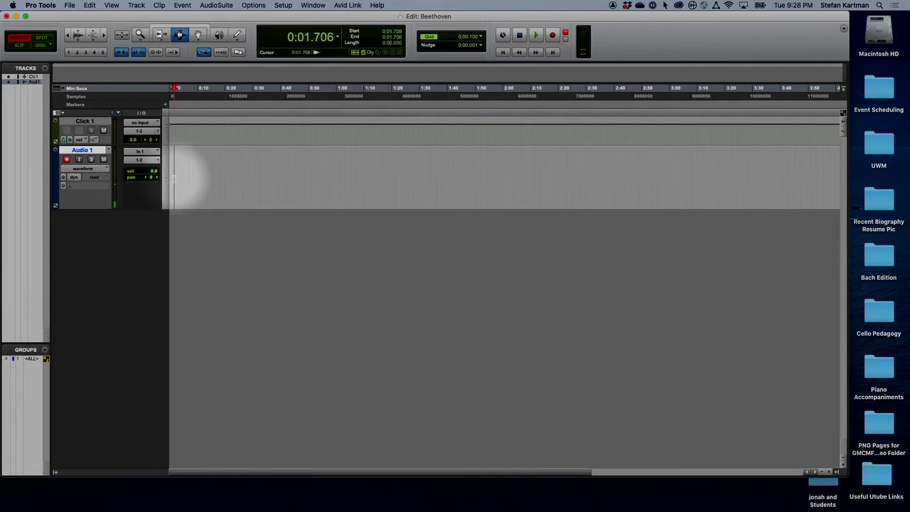
{"action": "key", "text": "Return"}
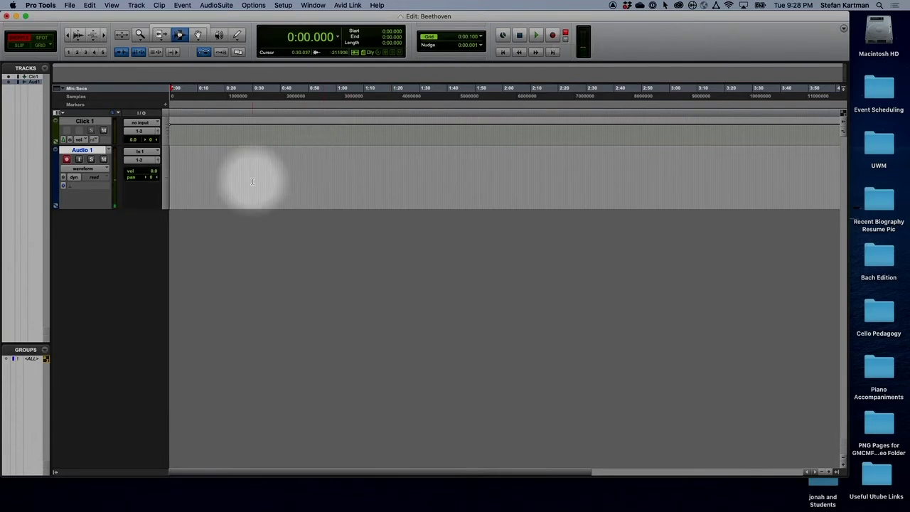
{"action": "key", "text": "space"}
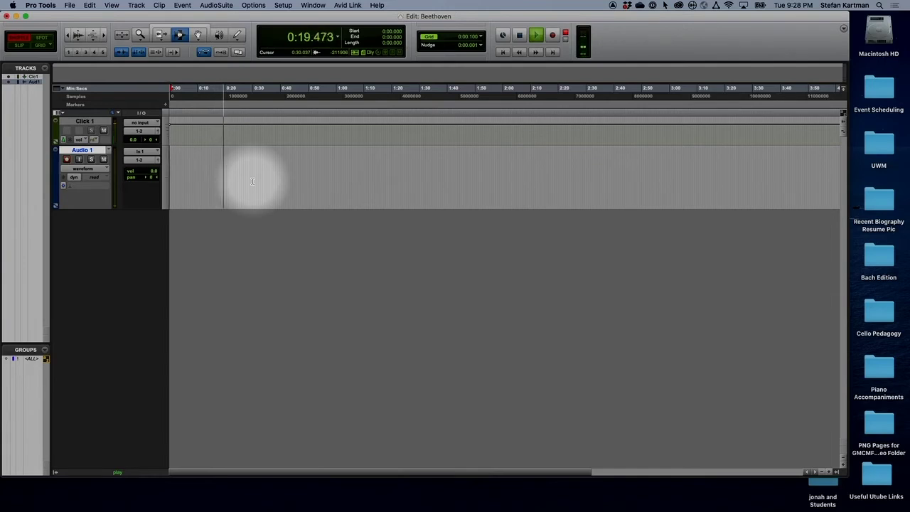
{"action": "key", "text": "space"}
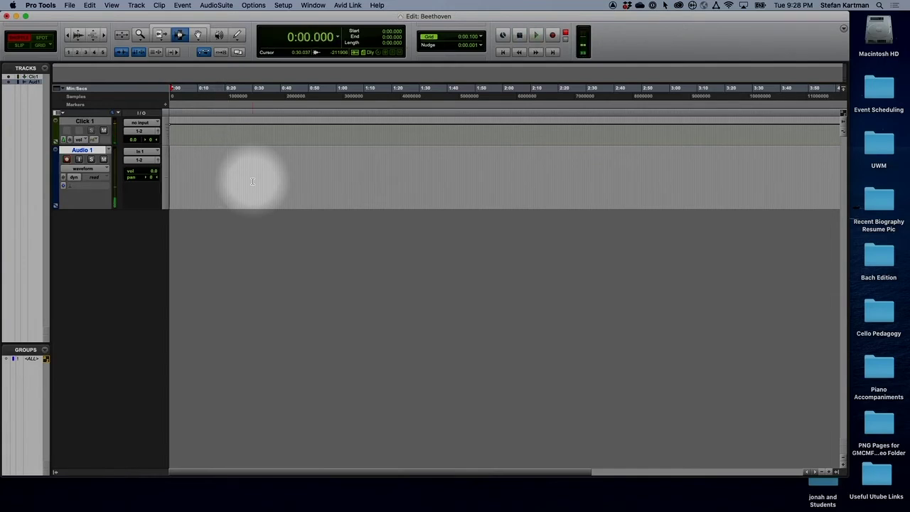
- Record a take of about 29 seconds, Audio 1_01, onto the armed Audio 1 track
{"action": "left_click", "coordinate": [537, 36]}
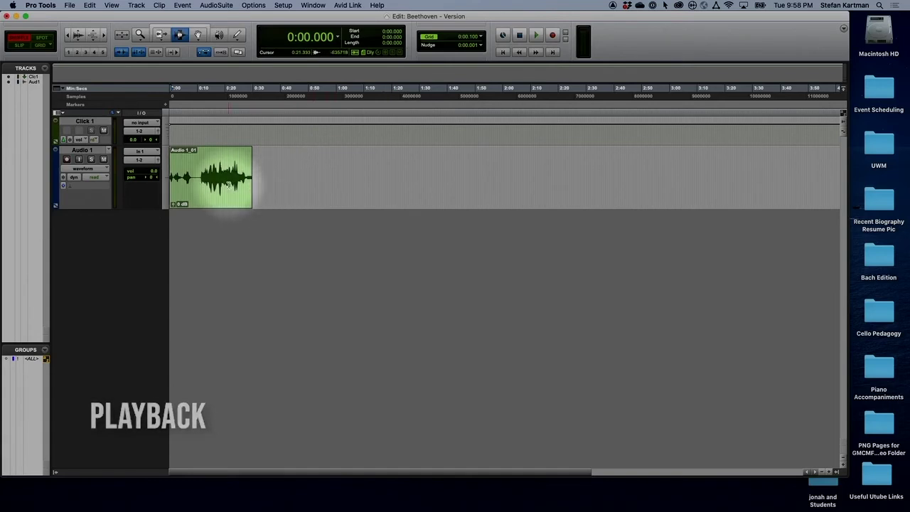
- Zoom in and back out on the Audio 1_01 take, then play it from 0:10.752
{"action": "key", "text": "super+bracketright"}
{"action": "key", "text": "super+bracketright"}
{"action": "key", "text": "super+bracketright"}
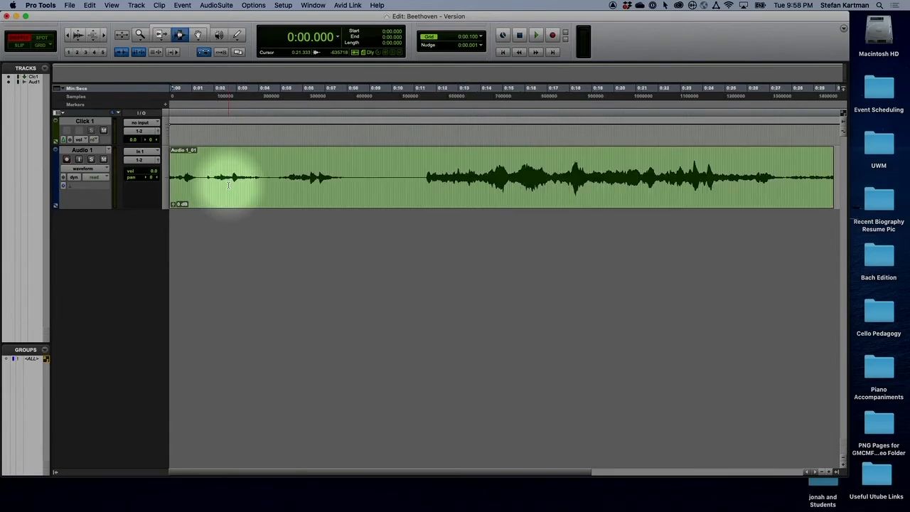
{"action": "key", "text": "super+bracketleft"}
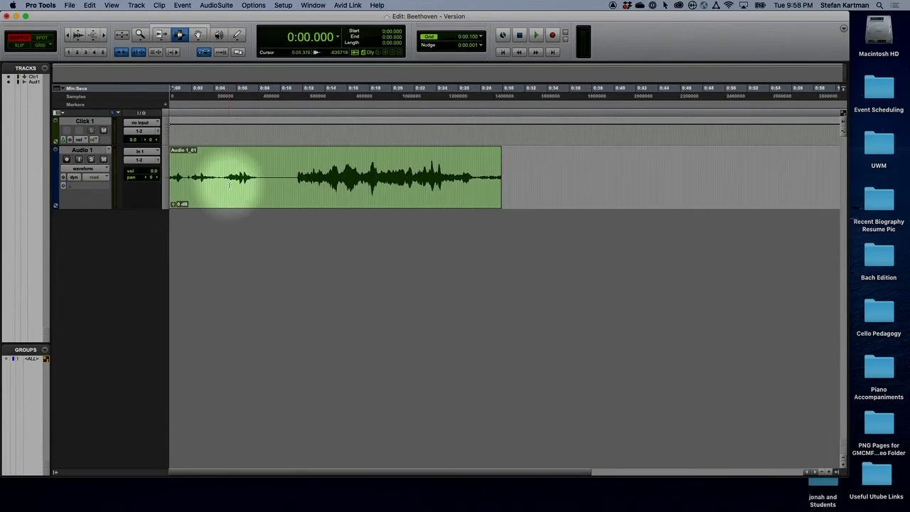
{"action": "left_click", "coordinate": [288, 177]}
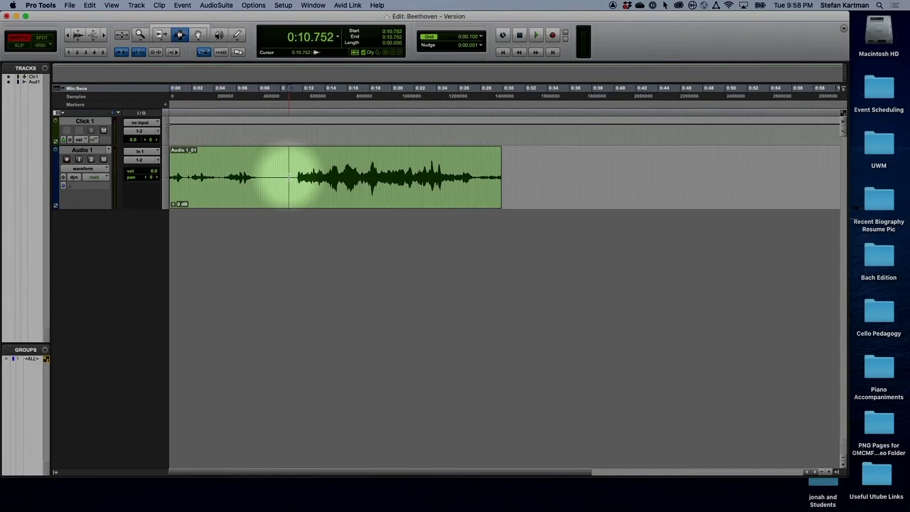
{"action": "key", "text": "space"}
- Lower the Click 1 fader to about -15.8 dB in the Mix window, check playback, and close the mixer
{"action": "key", "text": "super+equal"}
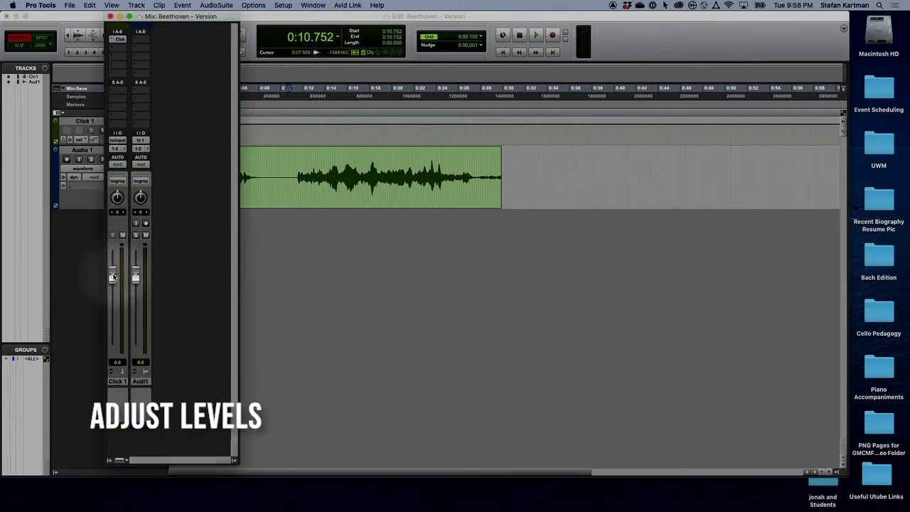
{"action": "left_click_drag", "start_coordinate": [115, 281], "coordinate": [117, 302]}
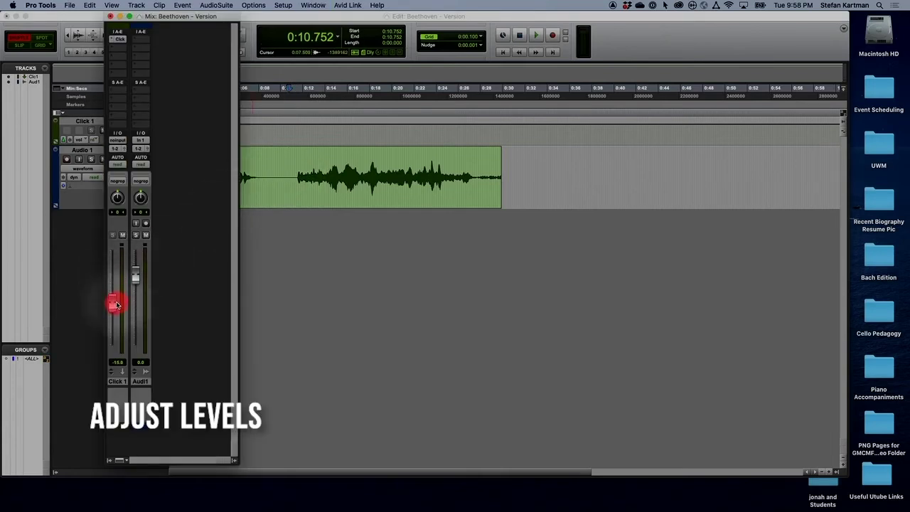
{"action": "key", "text": "space"}
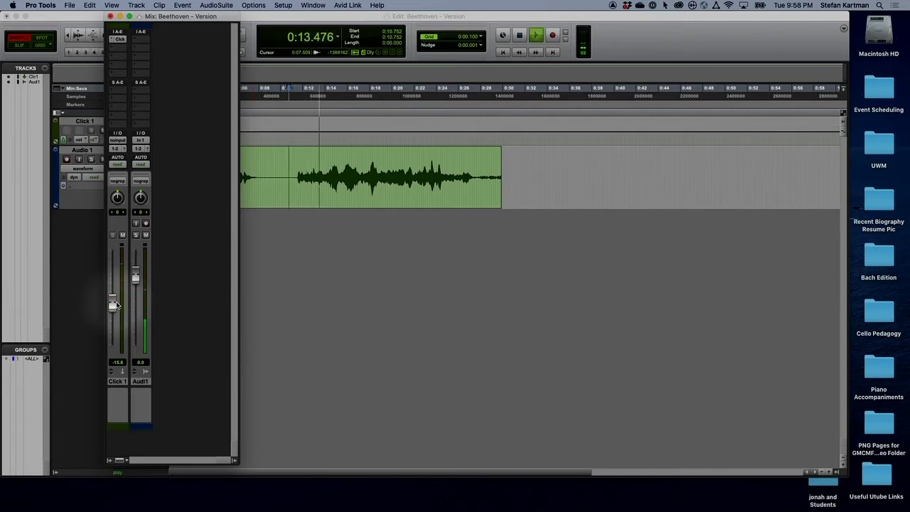
{"action": "key", "text": "space"}
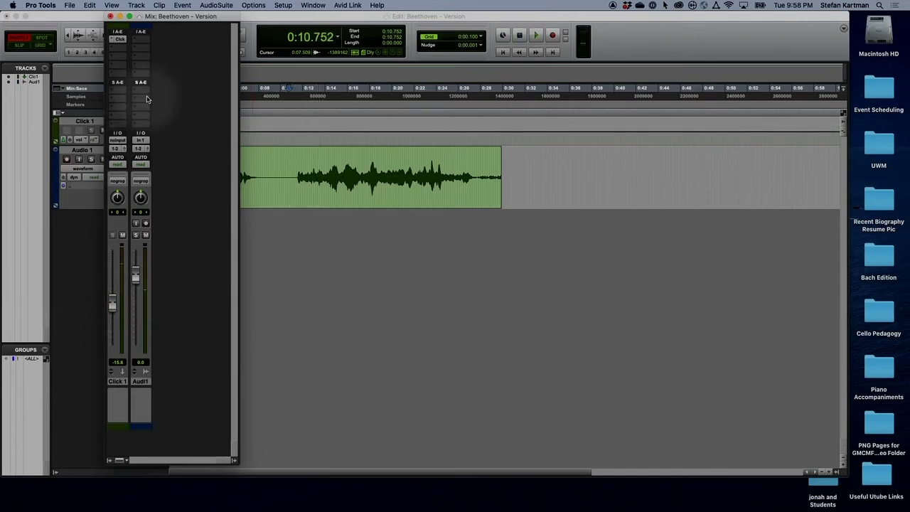
{"action": "left_click", "coordinate": [111, 17]}
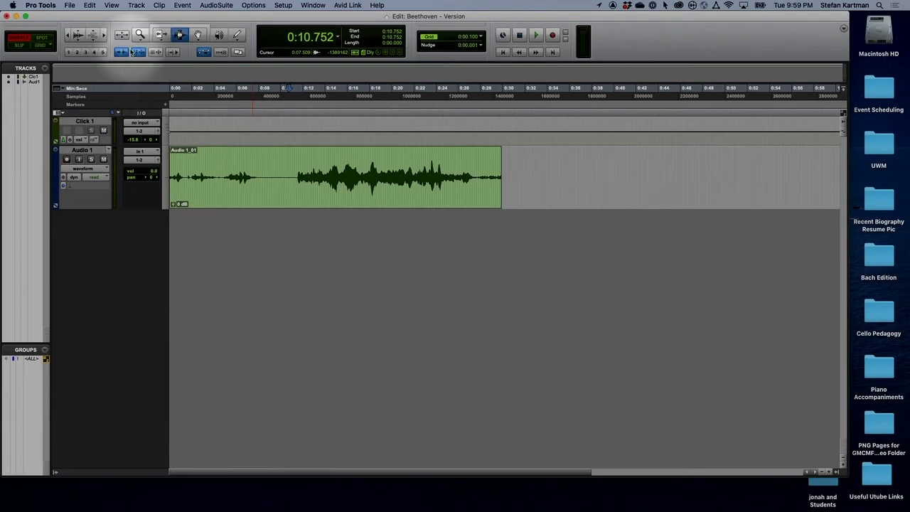
{"action": "left_click", "coordinate": [136, 5]}
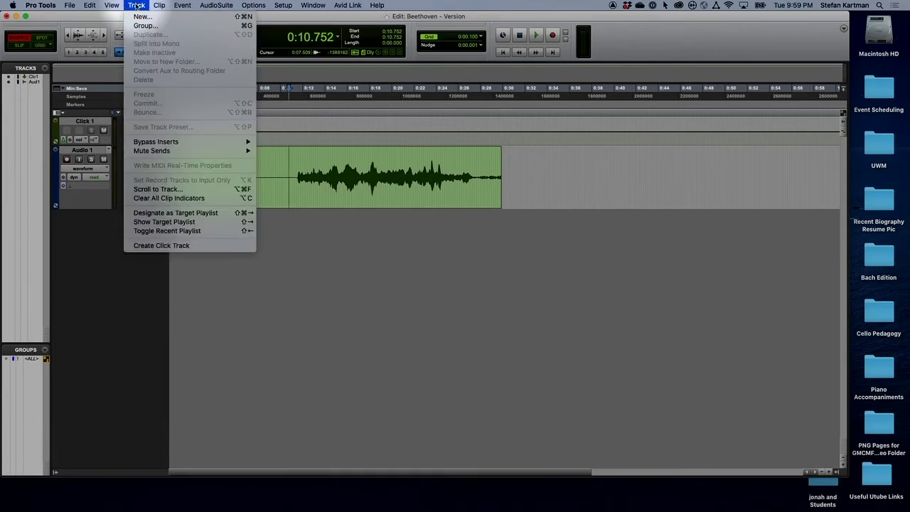
- Add a mono audio track, Audio 2, set its input to In 1 (Mono), and record-arm it
{"action": "left_click", "coordinate": [138, 17]}
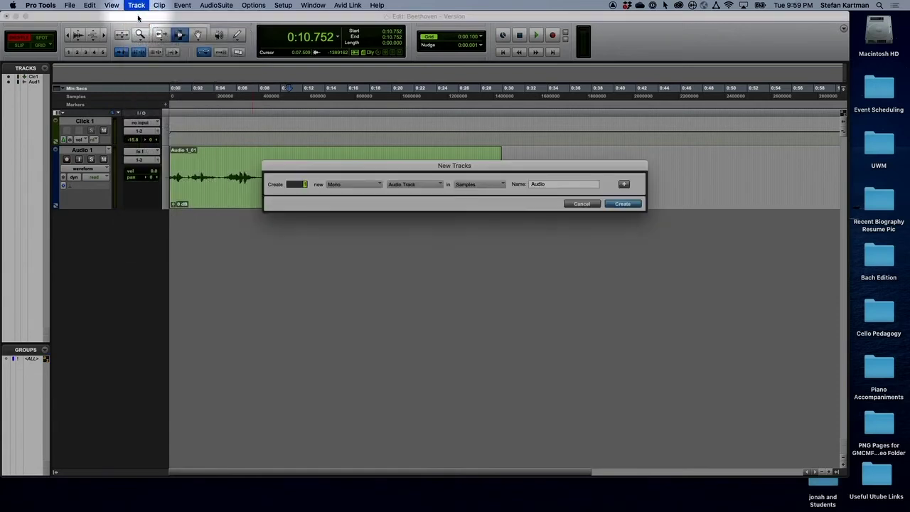
{"action": "left_click", "coordinate": [623, 203]}
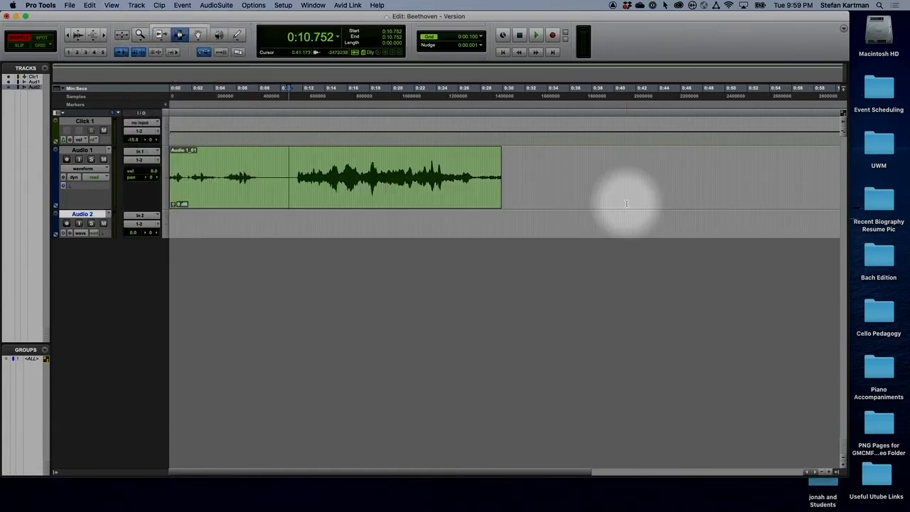
{"action": "left_click", "coordinate": [145, 217]}
{"action": "mouse_move", "coordinate": [157, 217]}
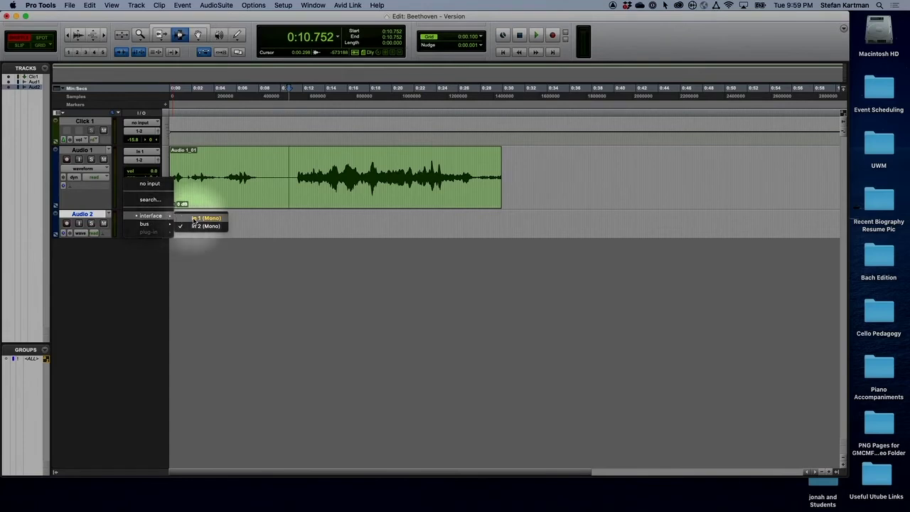
{"action": "left_click", "coordinate": [193, 219]}
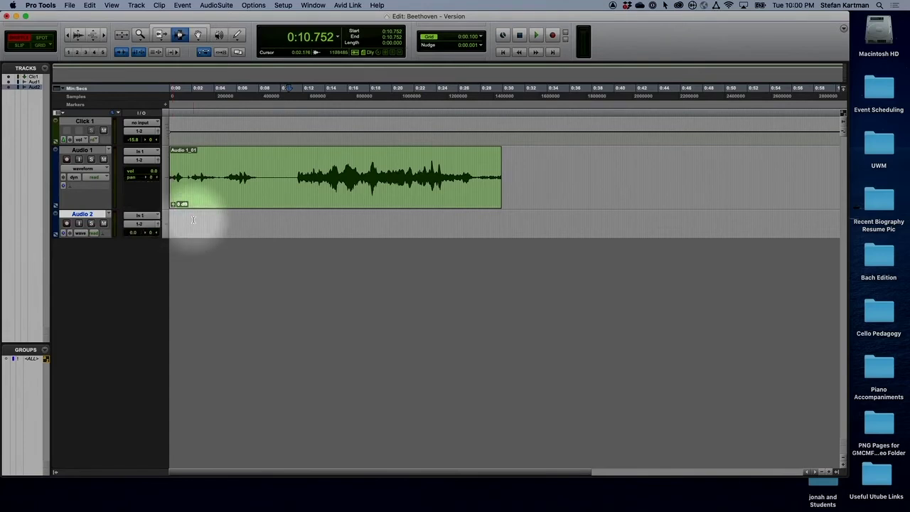
{"action": "left_click", "coordinate": [67, 224]}
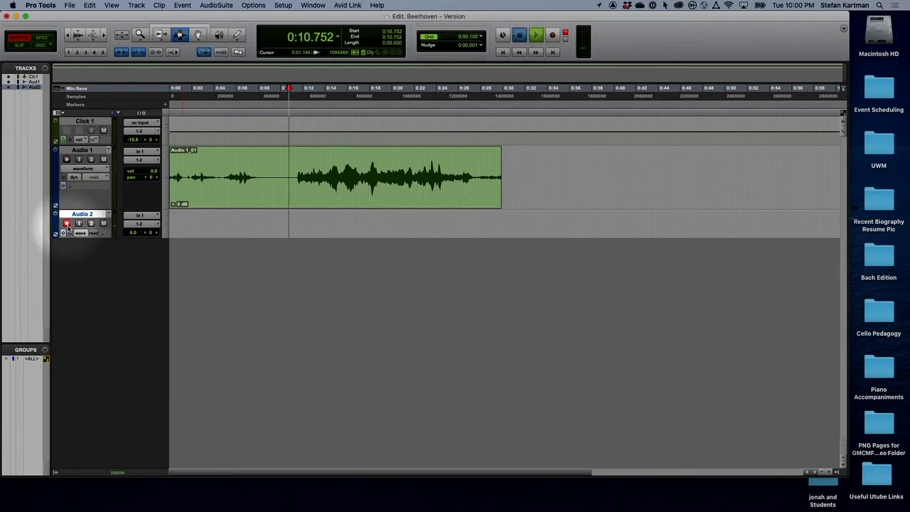
- Play the session with Audio 2 armed, soloing Audio 1 to hear it alone, then unsolo it
{"action": "key", "text": "space"}
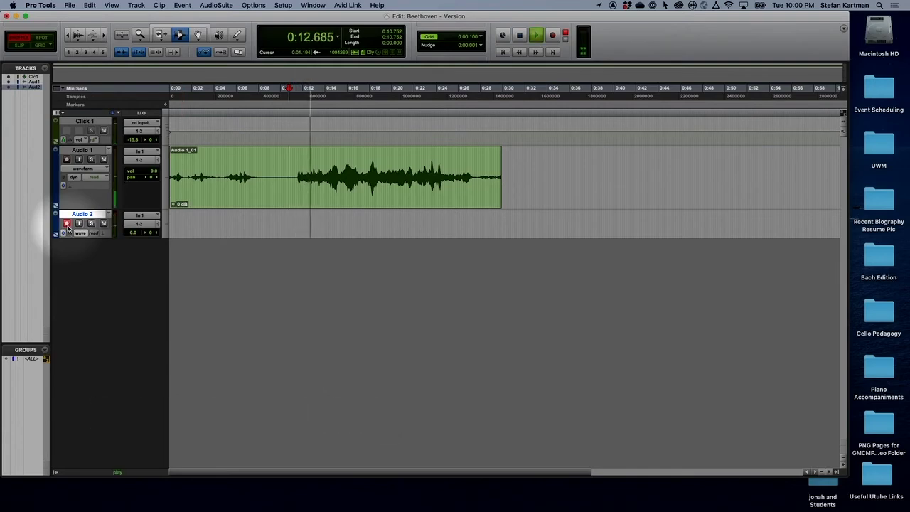
{"action": "key", "text": "space"}
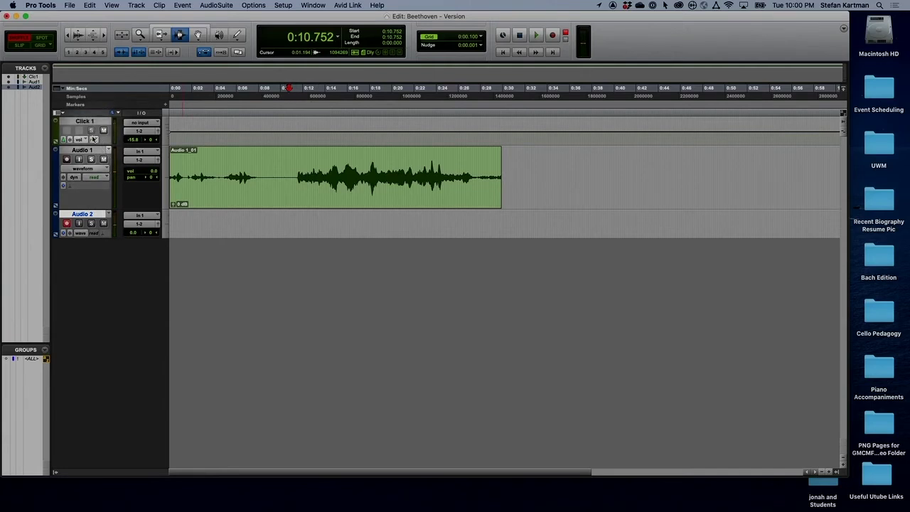
{"action": "left_click", "coordinate": [91, 159]}
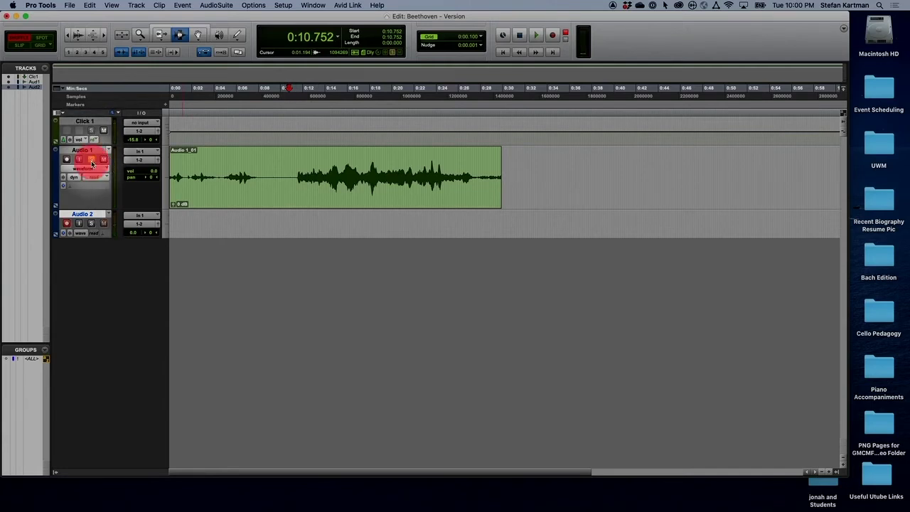
{"action": "key", "text": "space"}
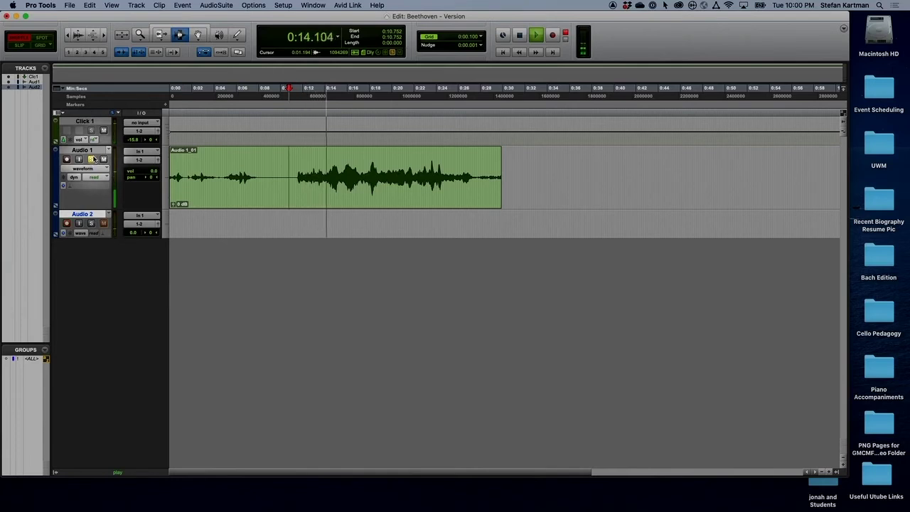
{"action": "left_click", "coordinate": [92, 159]}
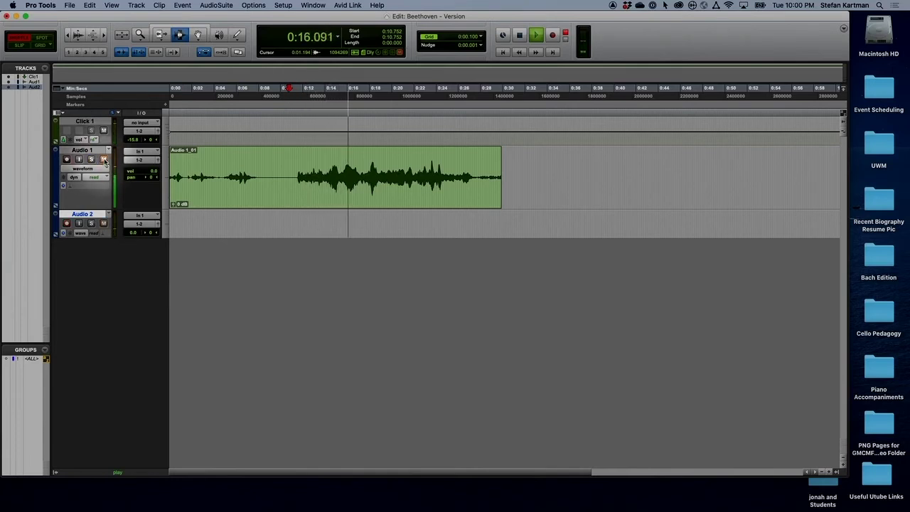
{"action": "left_click", "coordinate": [104, 160]}
{"action": "left_click", "coordinate": [91, 159]}
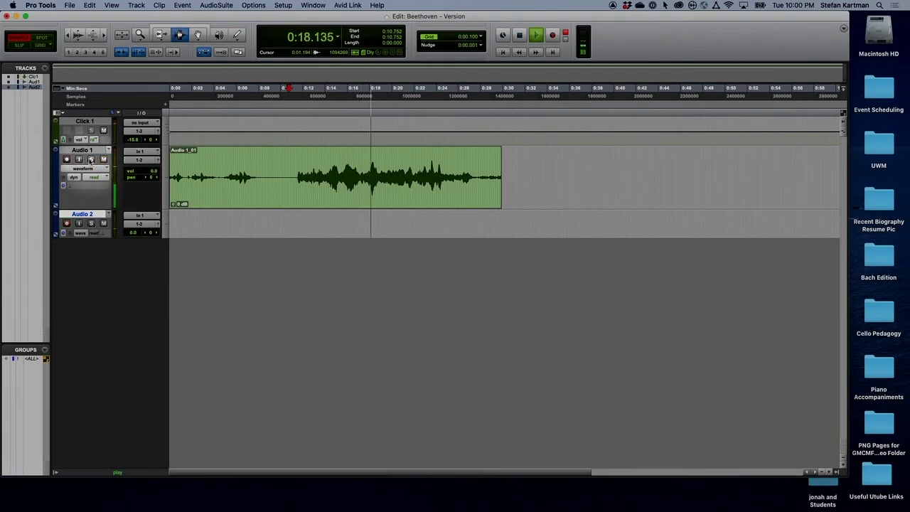
{"action": "left_click", "coordinate": [92, 159]}
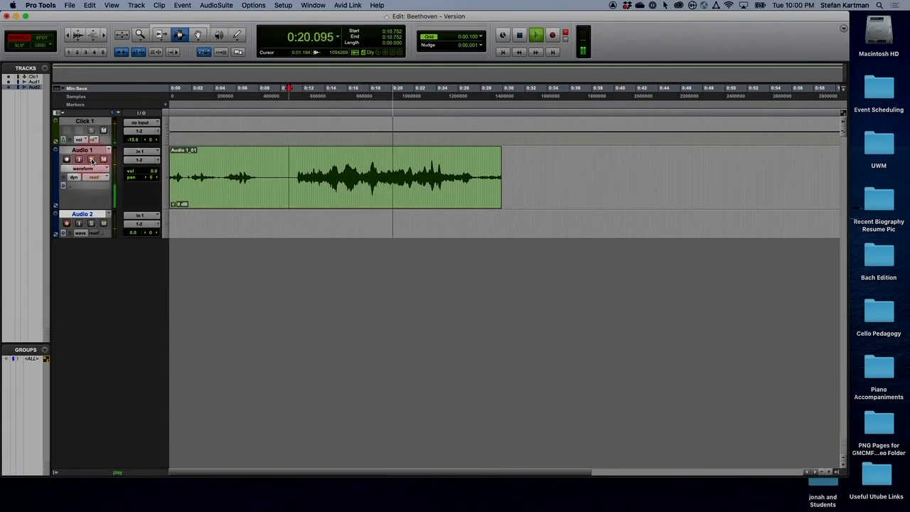
{"action": "key", "text": "space"}
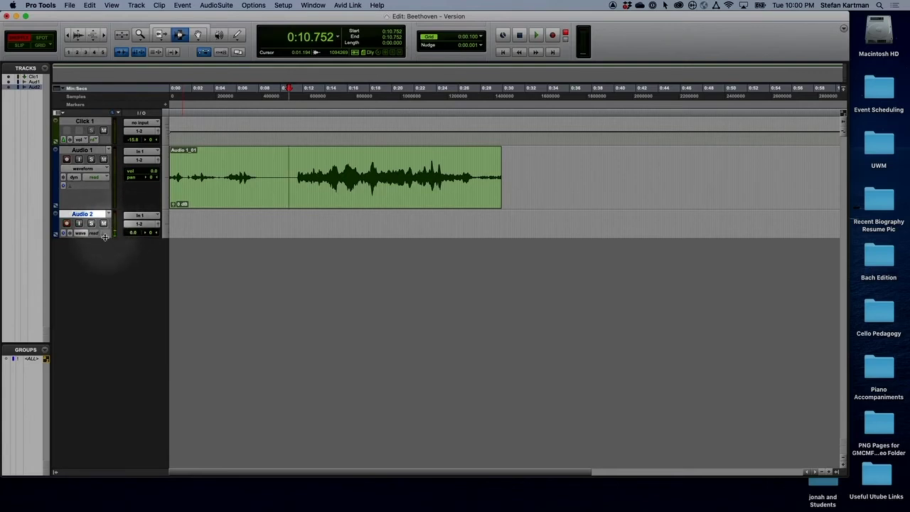
- Make Audio 2 taller and delete the first 7.893 seconds of the Audio 1_01 take
{"action": "left_click_drag", "start_coordinate": [104, 236], "coordinate": [111, 260]}
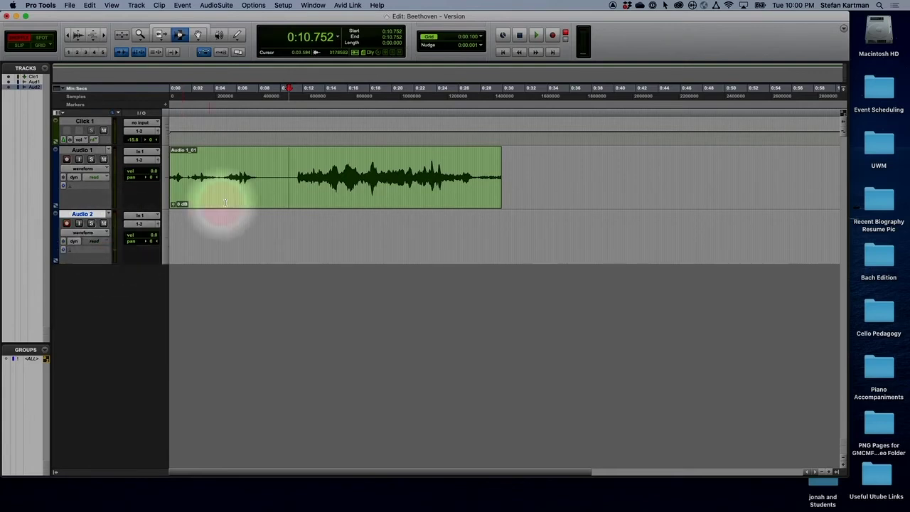
{"action": "left_click", "coordinate": [257, 177]}
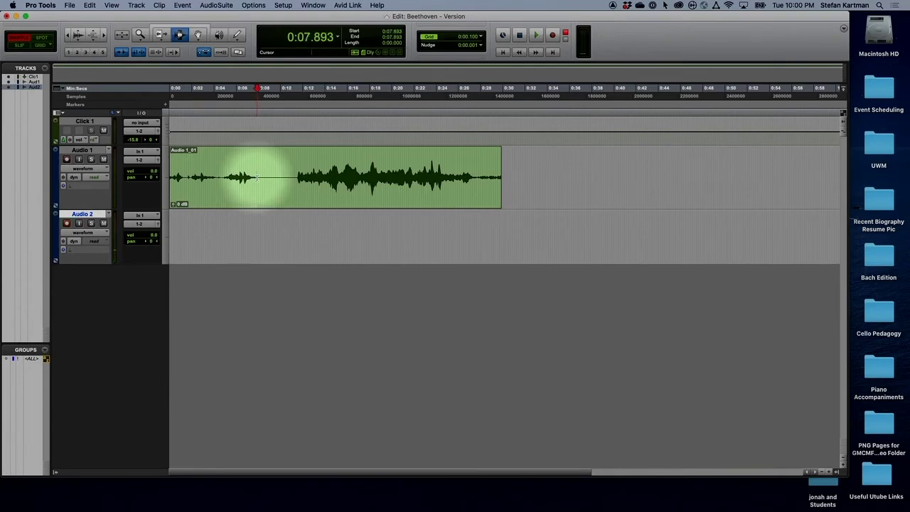
{"action": "left_click_drag", "start_coordinate": [257, 178], "coordinate": [137, 198]}
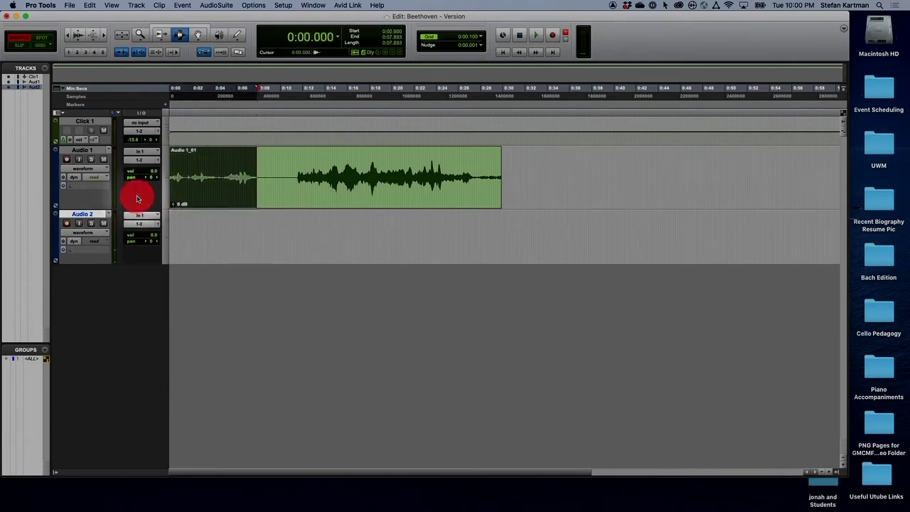
{"action": "key", "text": "Delete"}
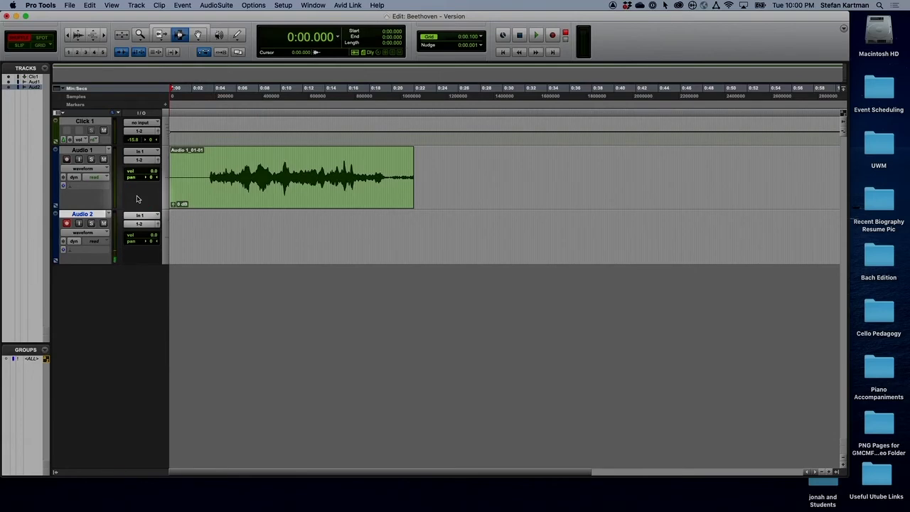
- Play the trimmed Audio 1_01-01 clip from the session start, then stop
{"action": "key", "text": "space"}
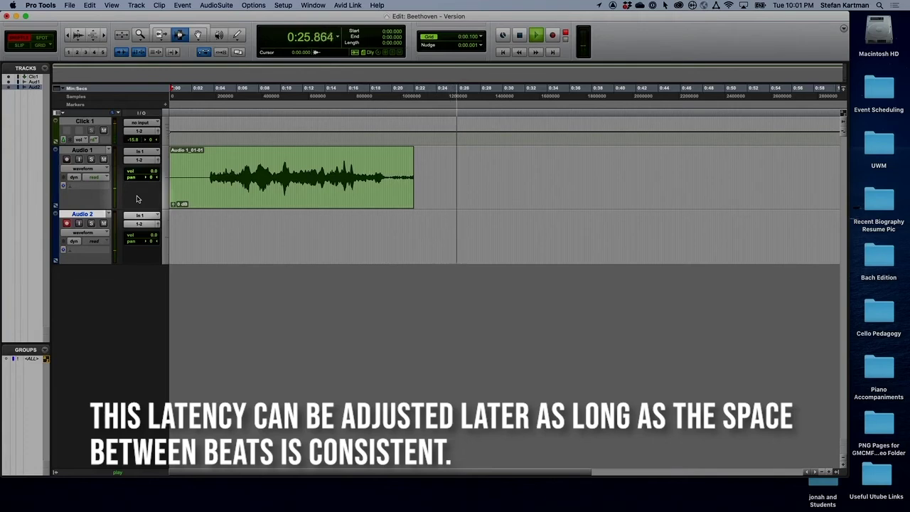
{"action": "key", "text": "space"}
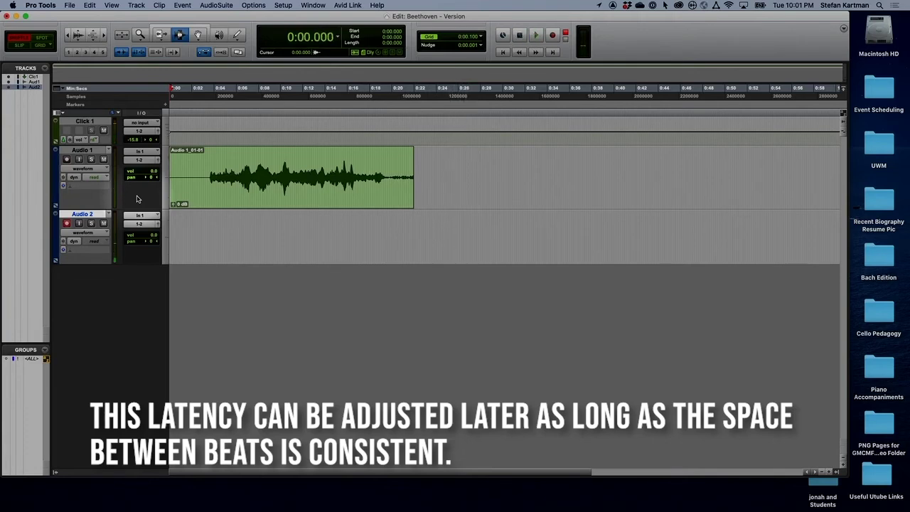
- Place the edit point inside the Audio 1 clip and zoom in horizontally with Cmd+]
{"action": "left_click", "coordinate": [179, 222]}
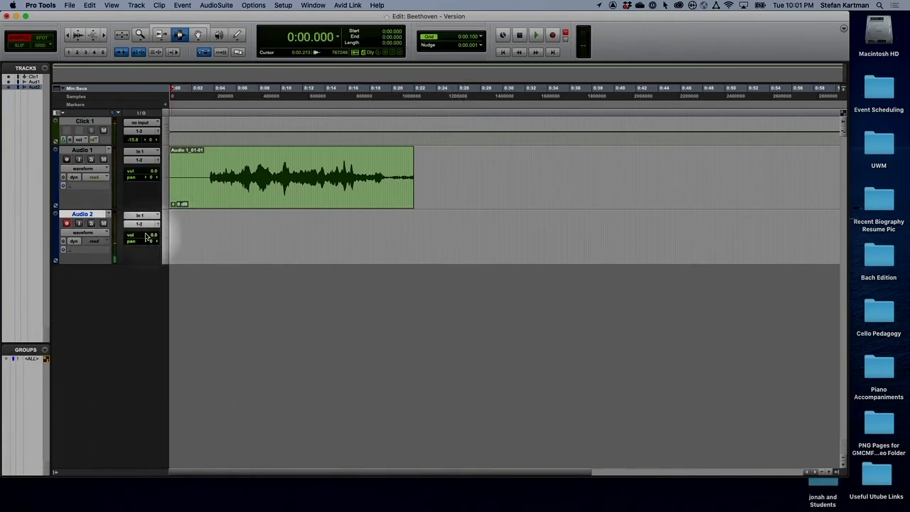
{"action": "left_click", "coordinate": [265, 154]}
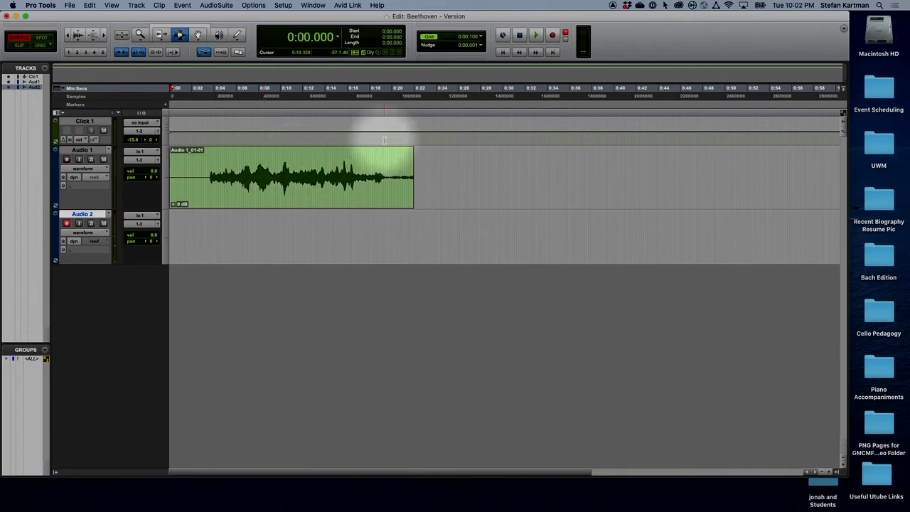
{"action": "key", "text": "super+bracketright"}
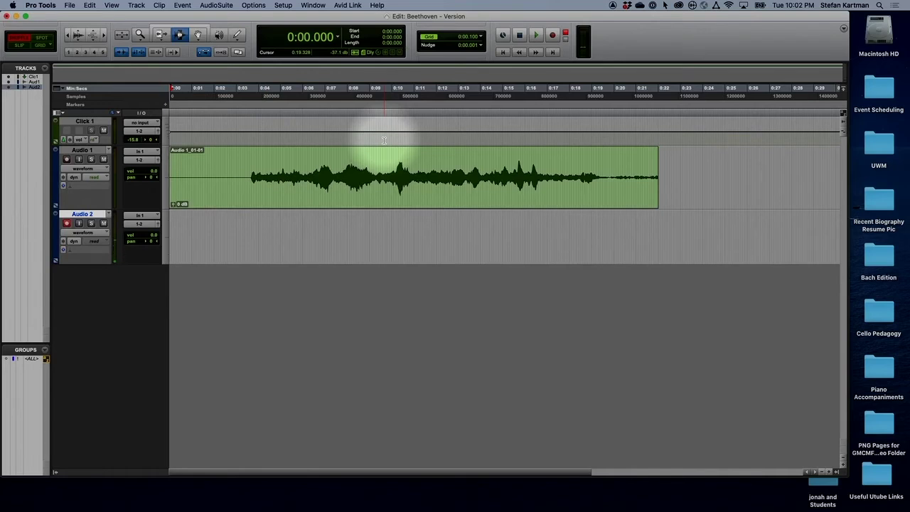
- Zoom in to show the first 14 seconds and engage the transport Record button
{"action": "key", "text": "super+bracketright"}
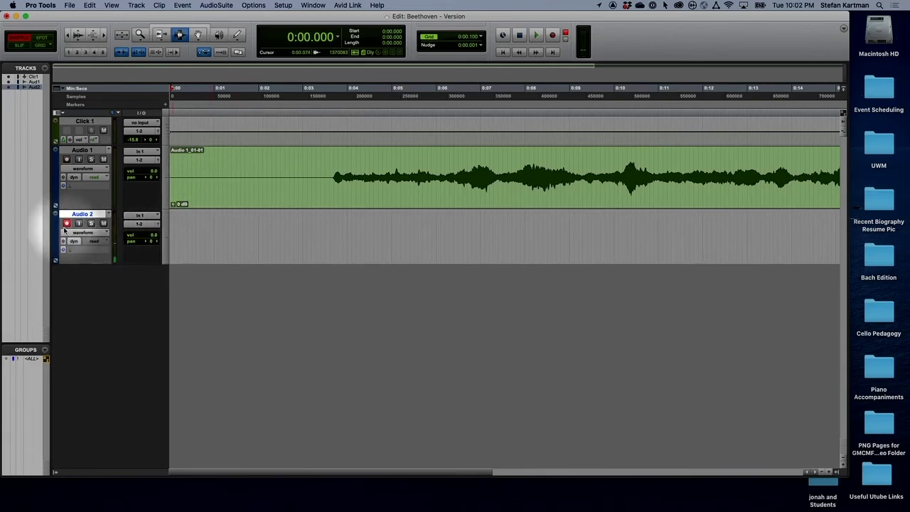
{"action": "left_click", "coordinate": [66, 160]}
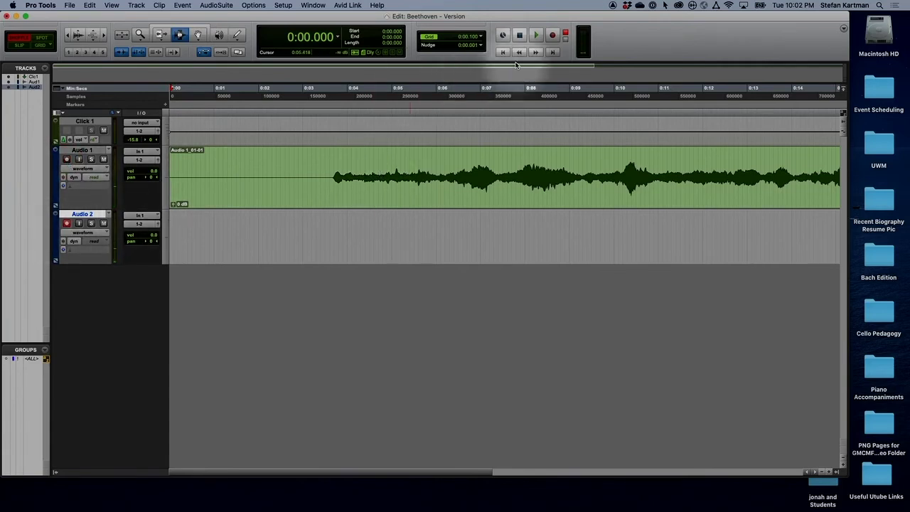
{"action": "left_click", "coordinate": [552, 40]}
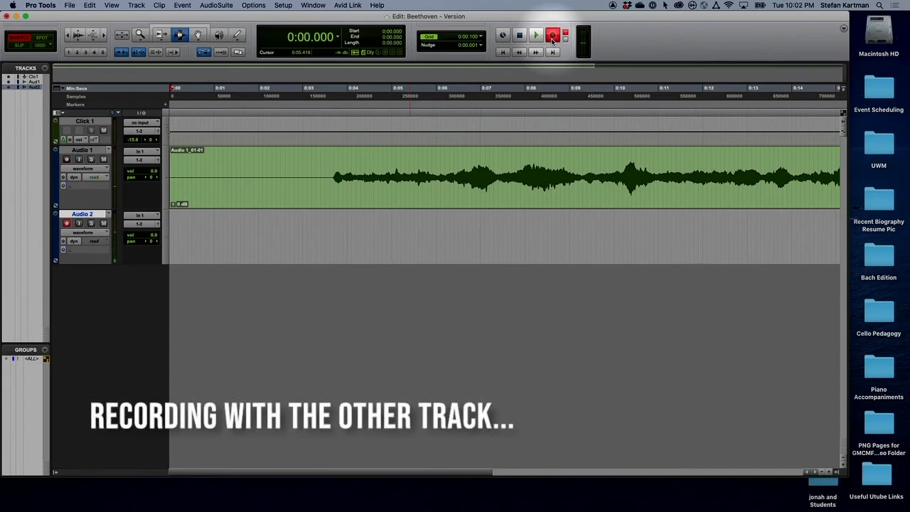
- Record a new take onto Audio 2 while Audio 1 plays, then stop recording
{"action": "key", "text": "space"}
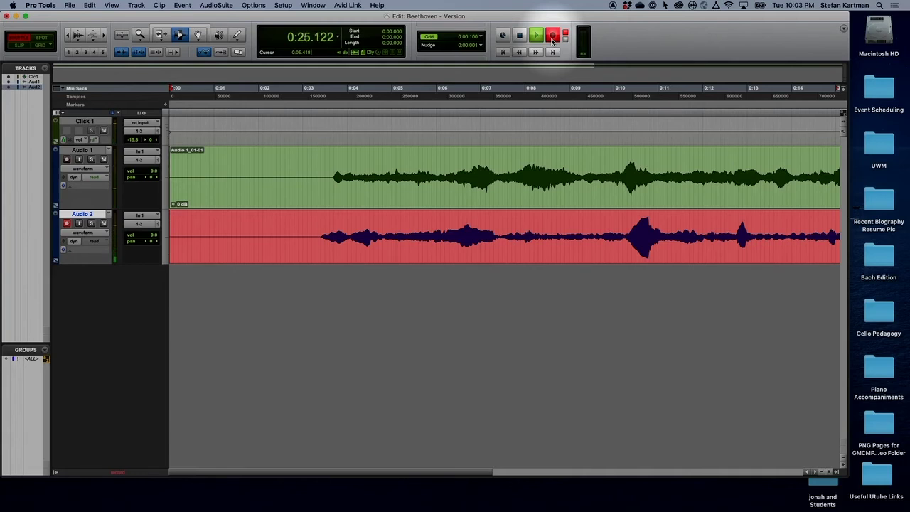
{"action": "key", "text": "space"}
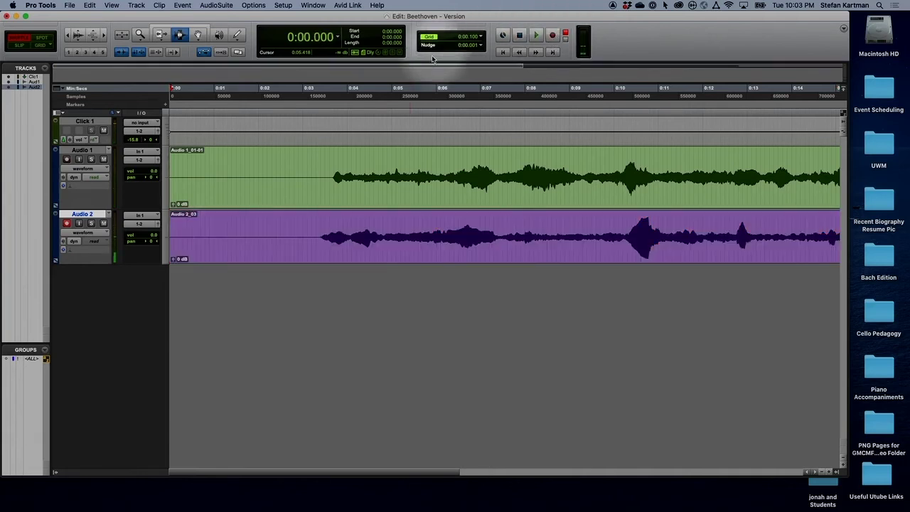
- Play both takes together from 0:02.954 to compare them
{"action": "left_click", "coordinate": [301, 209]}
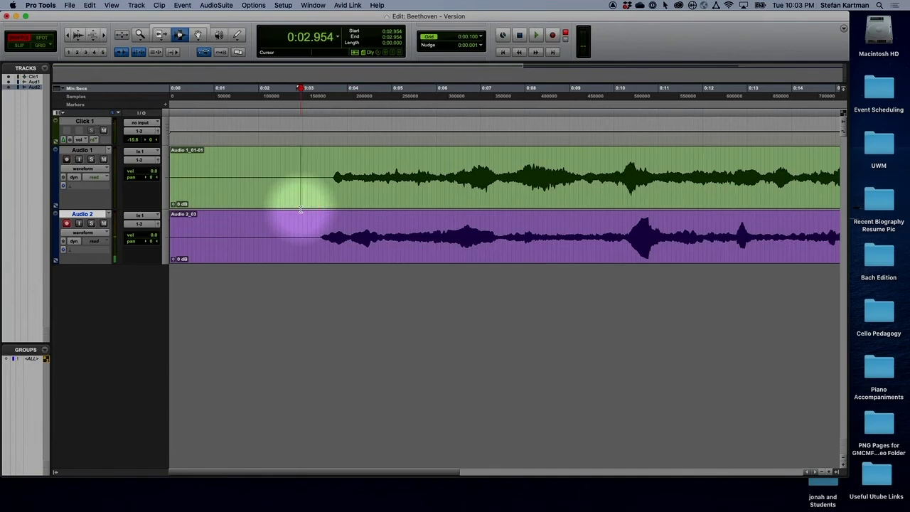
{"action": "key", "text": "space"}
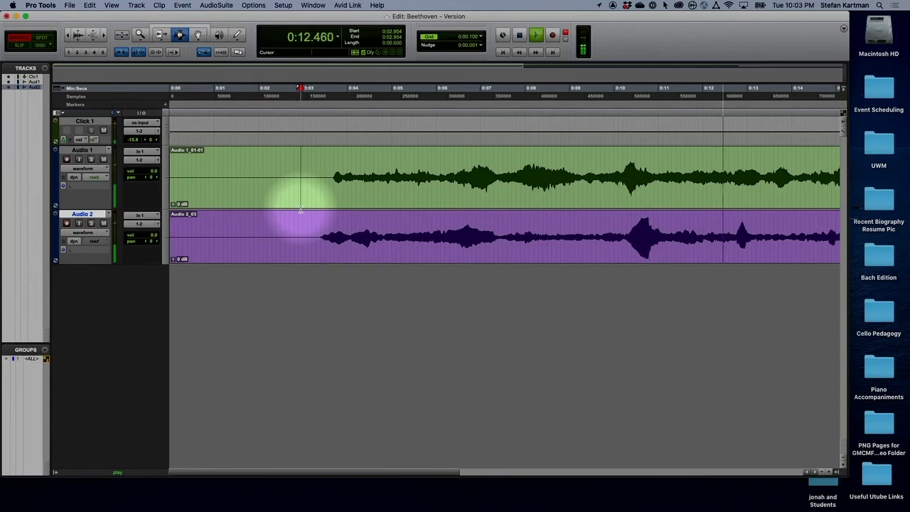
{"action": "key", "text": "space"}
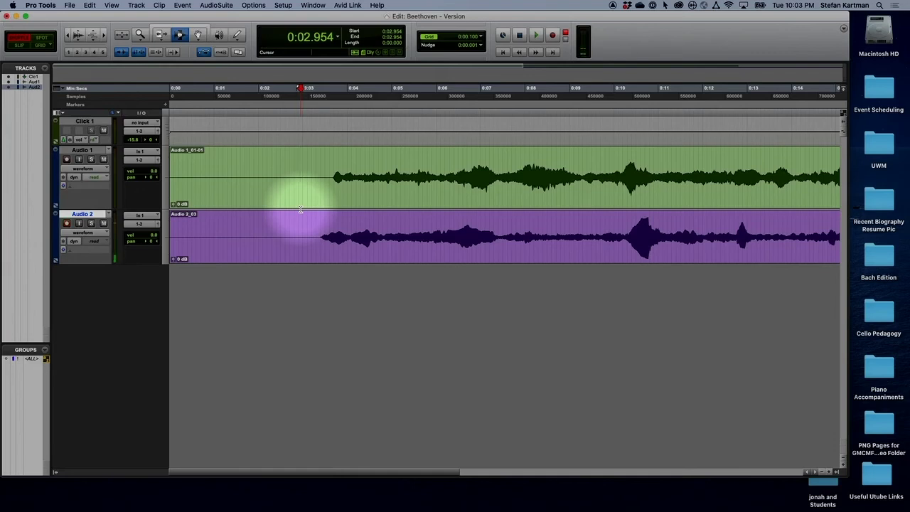
{"action": "left_click", "coordinate": [300, 210]}
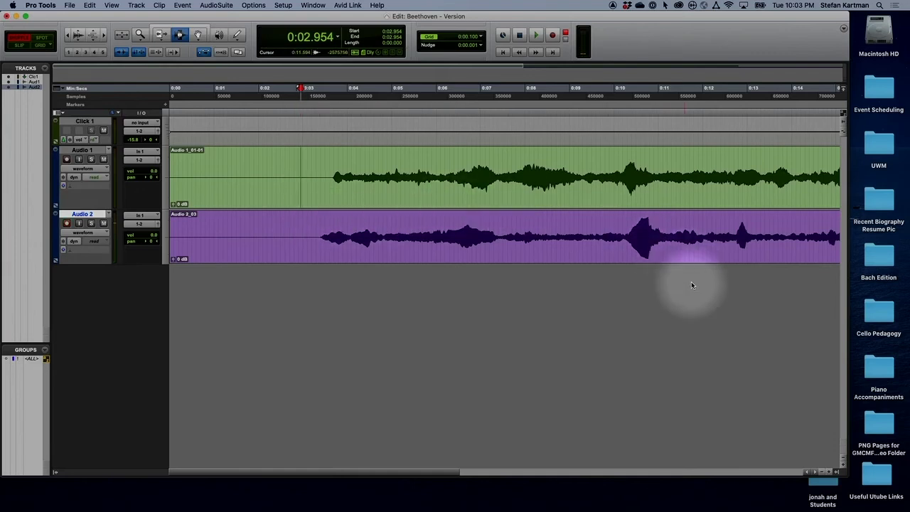
- Zoom in twice on the takes' onsets and enlarge the waveforms vertically
{"action": "key", "text": "super+bracketright"}
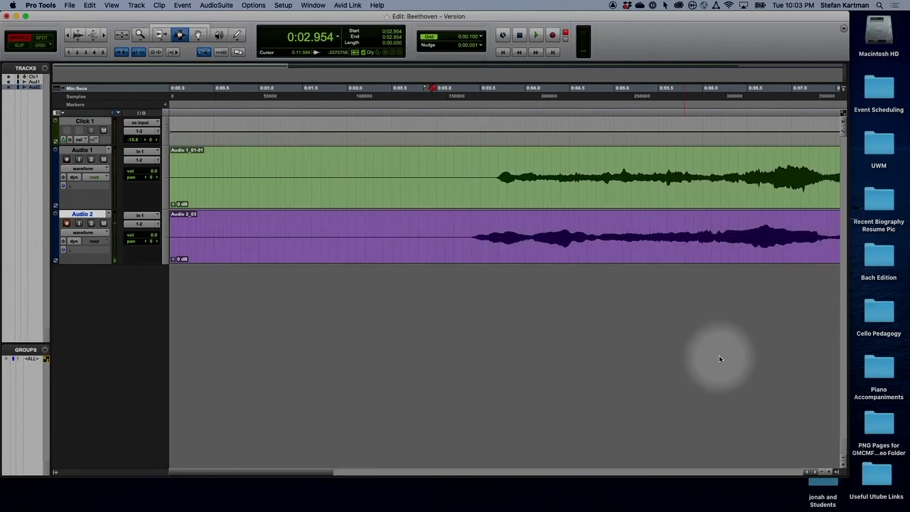
{"action": "key", "text": "super+bracketright"}
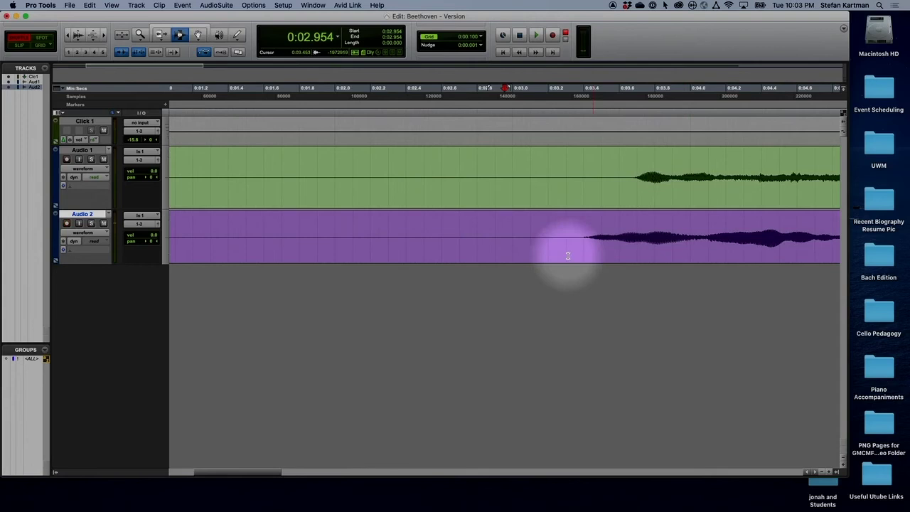
{"action": "left_click", "coordinate": [78, 32]}
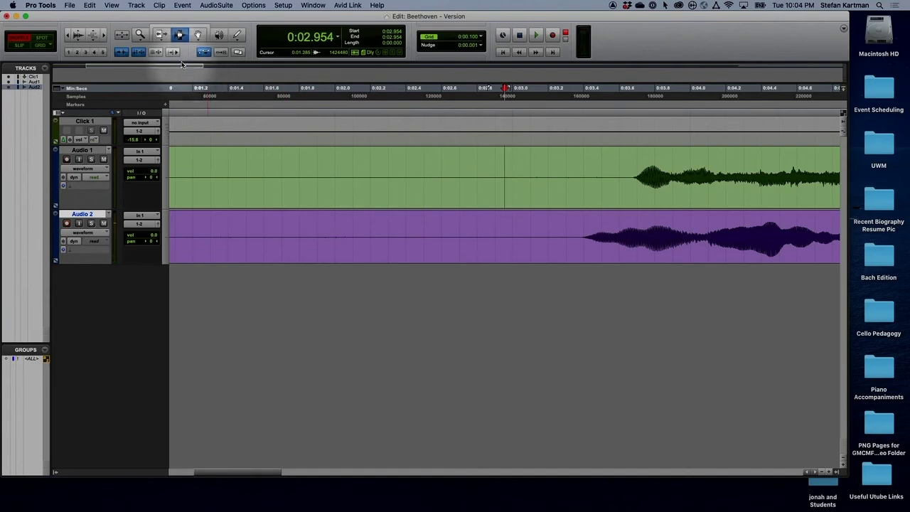
{"action": "left_click", "coordinate": [200, 36]}
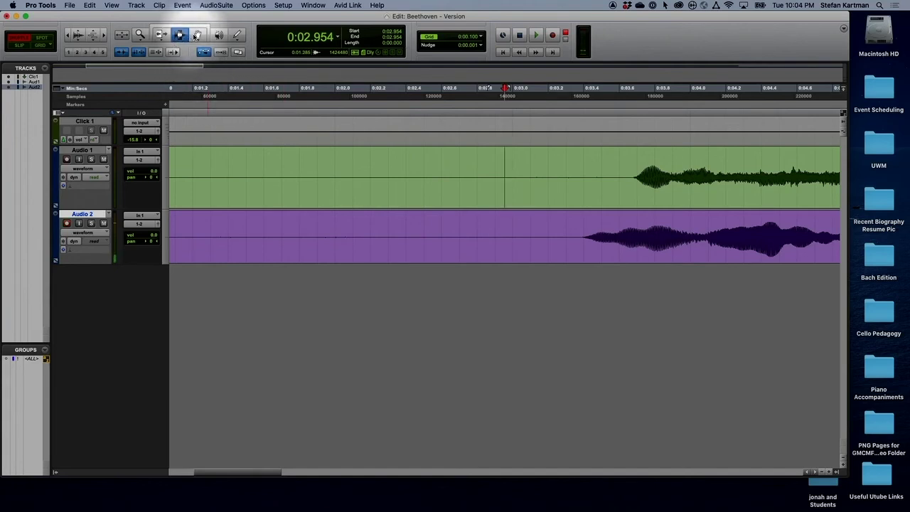
- In Slip mode, drag the Audio 2 clip later to 0:00.280 so its onset matches Audio 1
{"action": "left_click", "coordinate": [507, 237]}
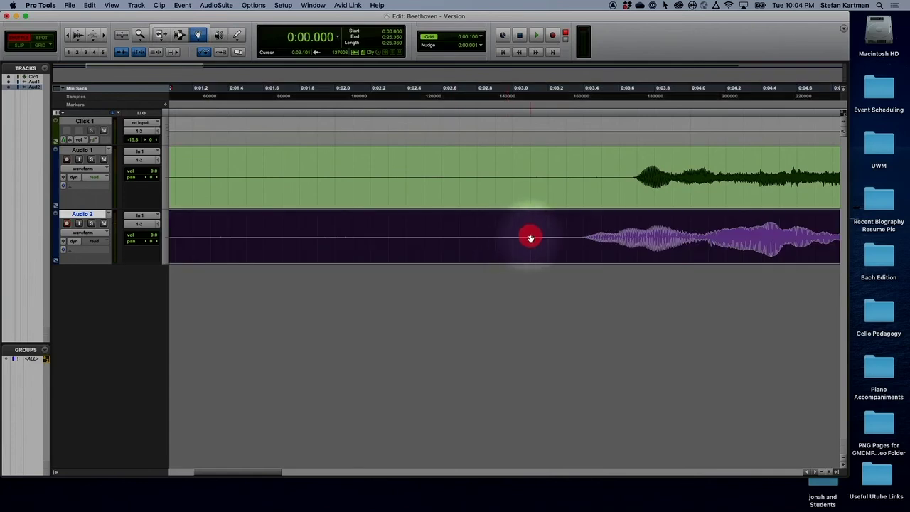
{"action": "left_click", "coordinate": [19, 45]}
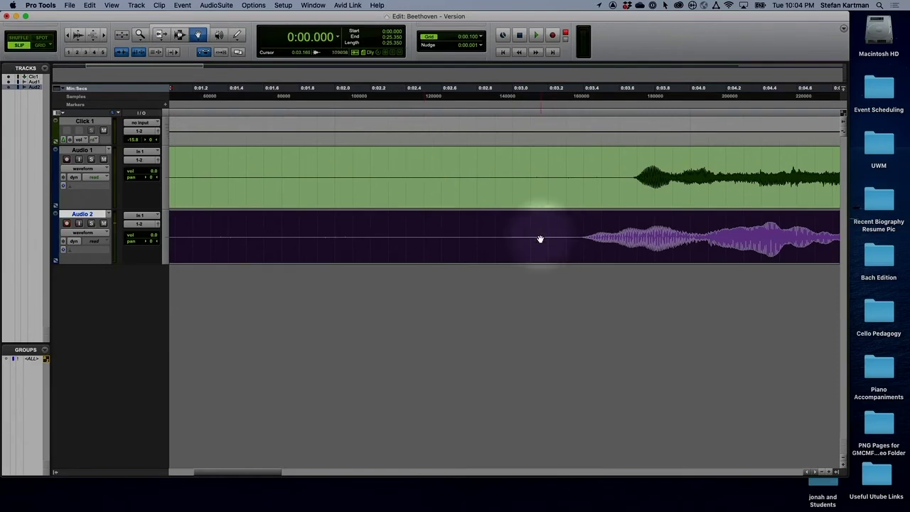
{"action": "left_click_drag", "start_coordinate": [540, 239], "coordinate": [589, 235]}
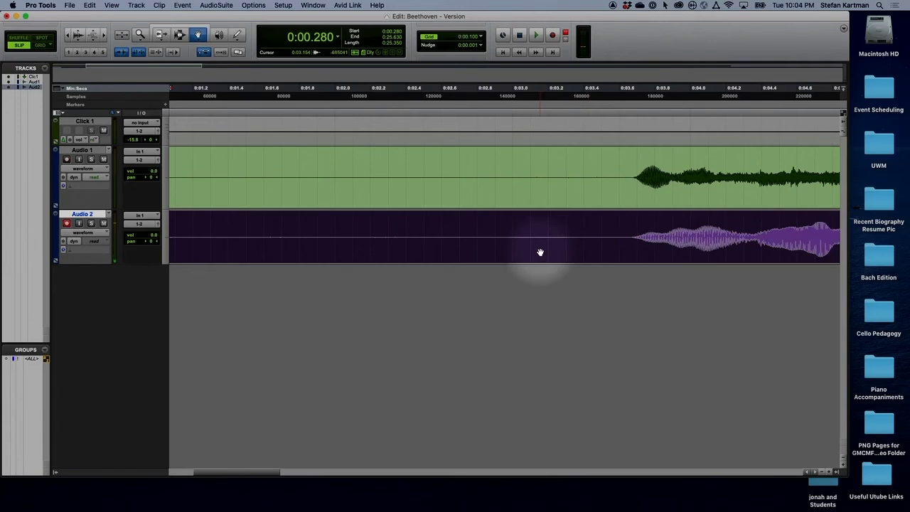
{"action": "left_click", "coordinate": [178, 35]}
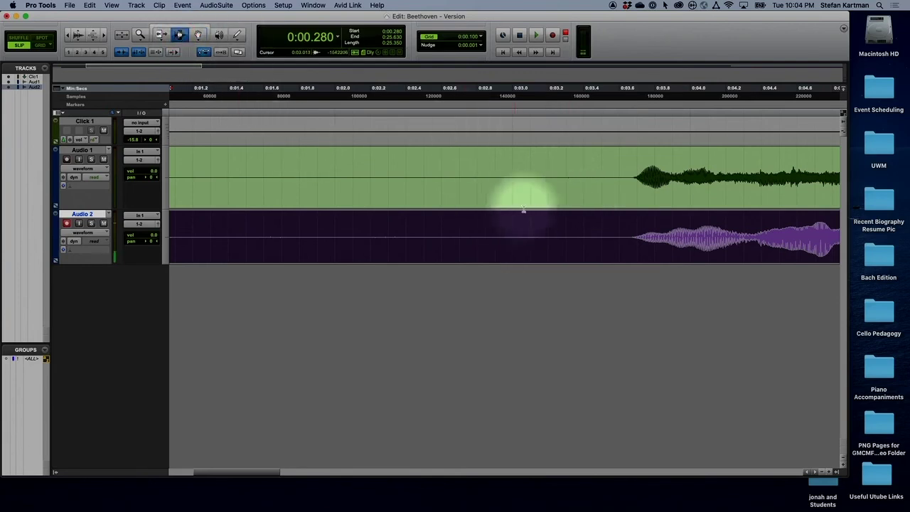
- Zoom out to the first 14 seconds and audition both takes from 0:03.237, then mute Click 1
{"action": "left_click", "coordinate": [554, 208]}
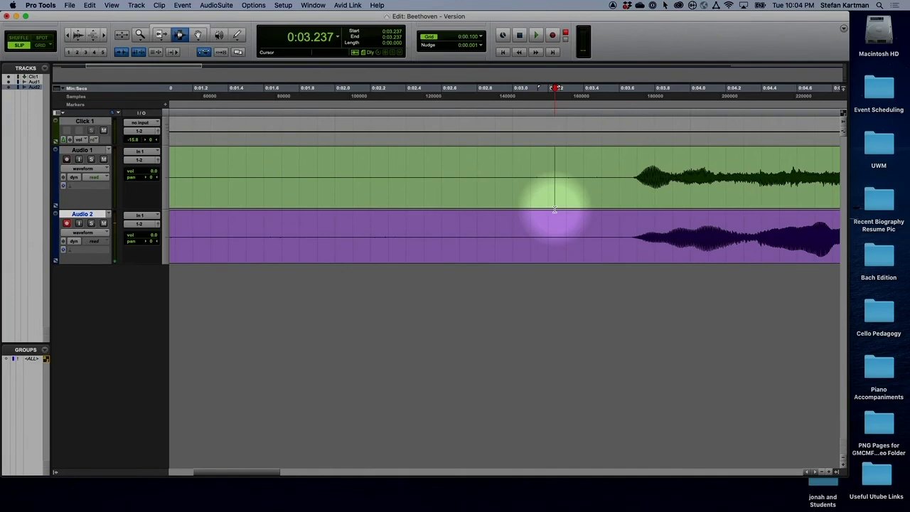
{"action": "key", "text": "super+bracketleft"}
{"action": "key", "text": "super+bracketleft"}
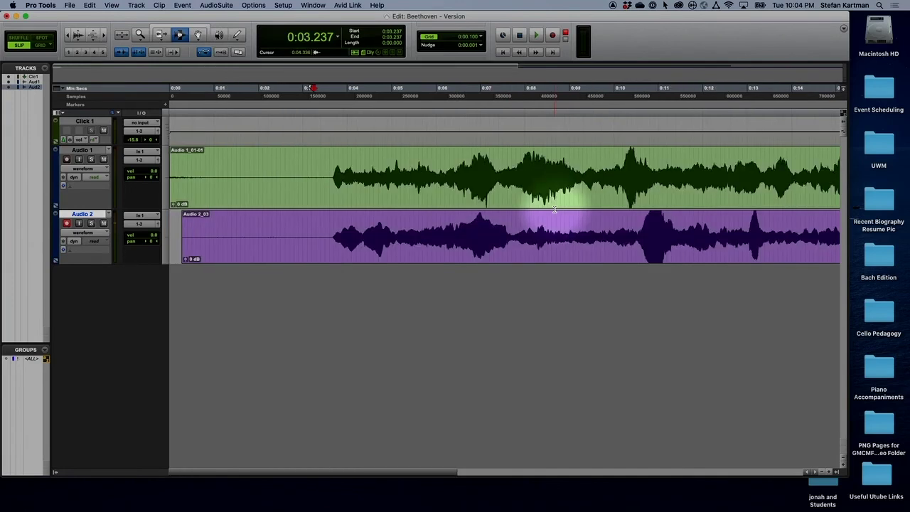
{"action": "key", "text": "space"}
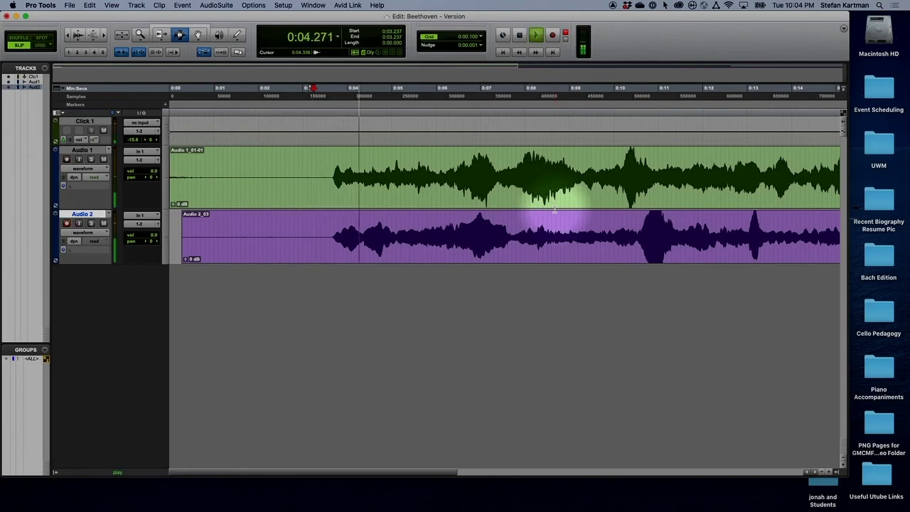
{"action": "key", "text": "space"}
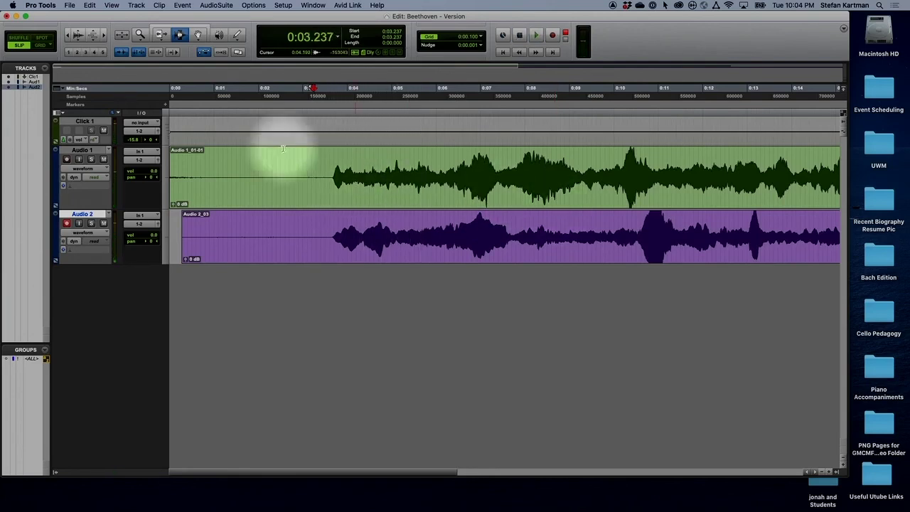
{"action": "left_click", "coordinate": [103, 131]}
- Play the two aligned takes without the click, then stop playback
{"action": "key", "text": "space"}
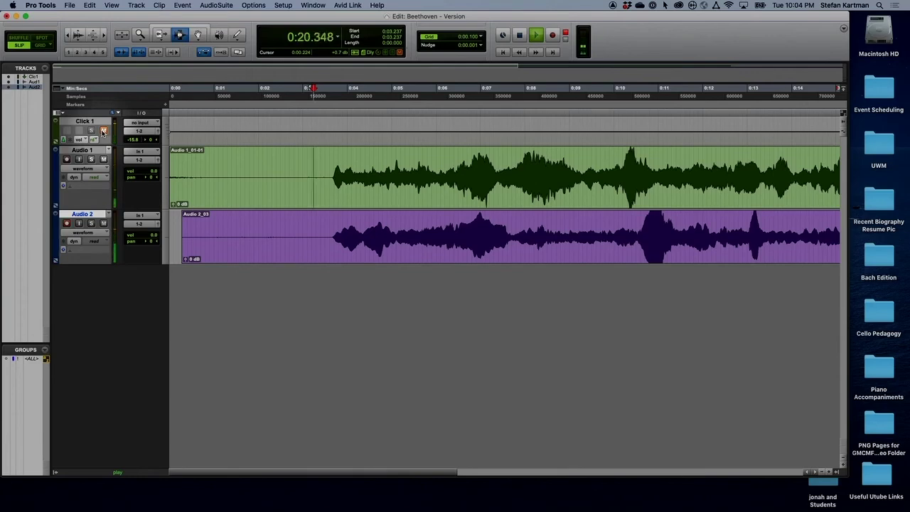
{"action": "key", "text": "space"}
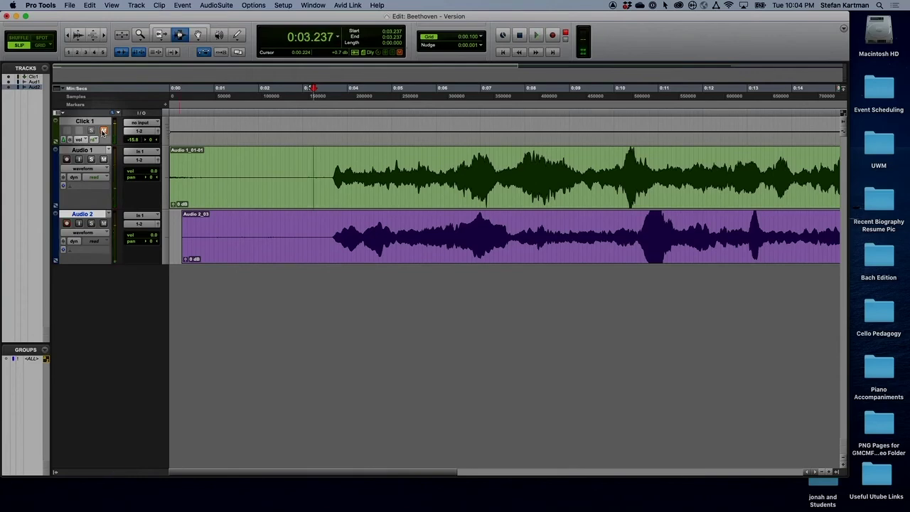